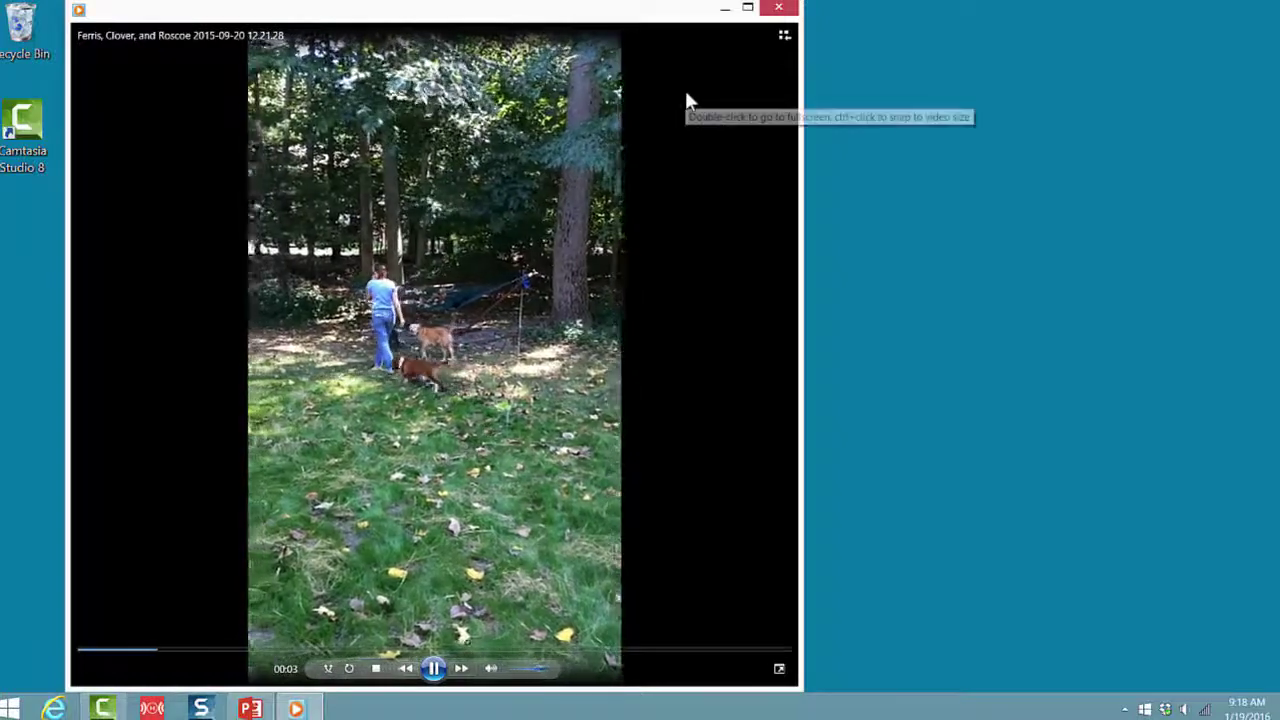
# Step: Close Windows Media Player once the 'Ferris, Clover, and Roscoe' video has played
pyautogui.click(781, 9)
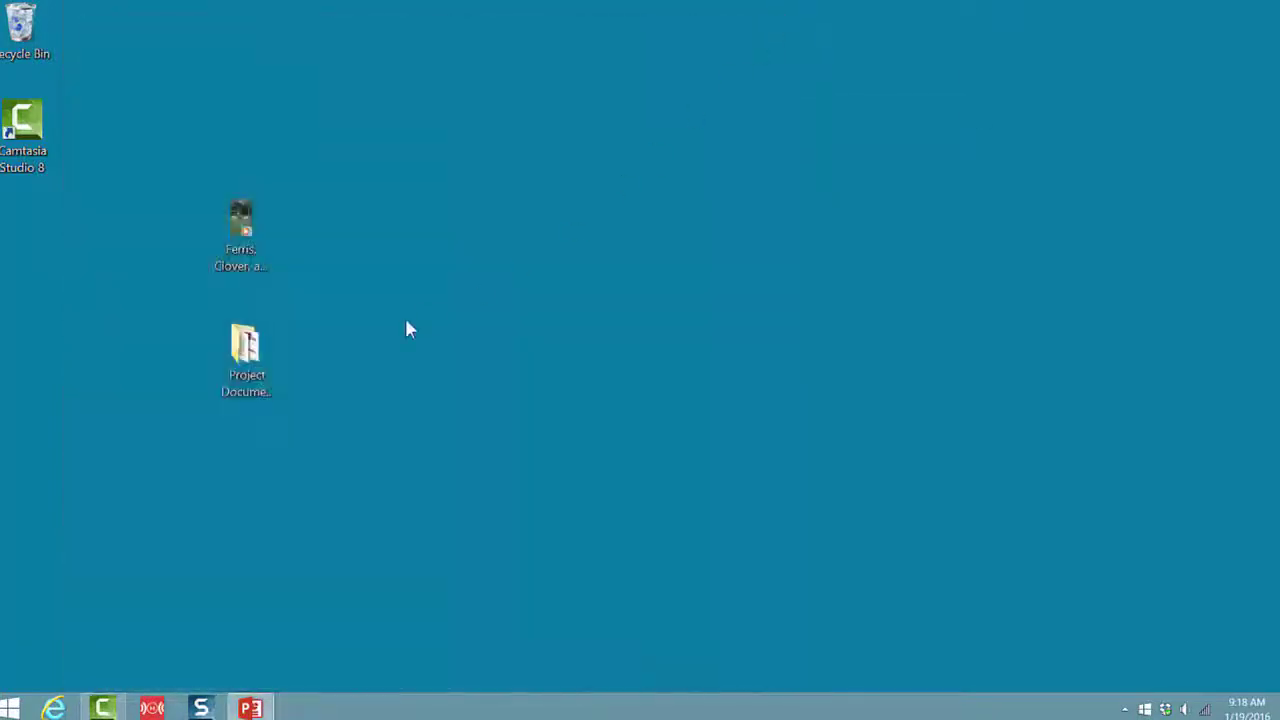
pyautogui.doubleClick(253, 350)
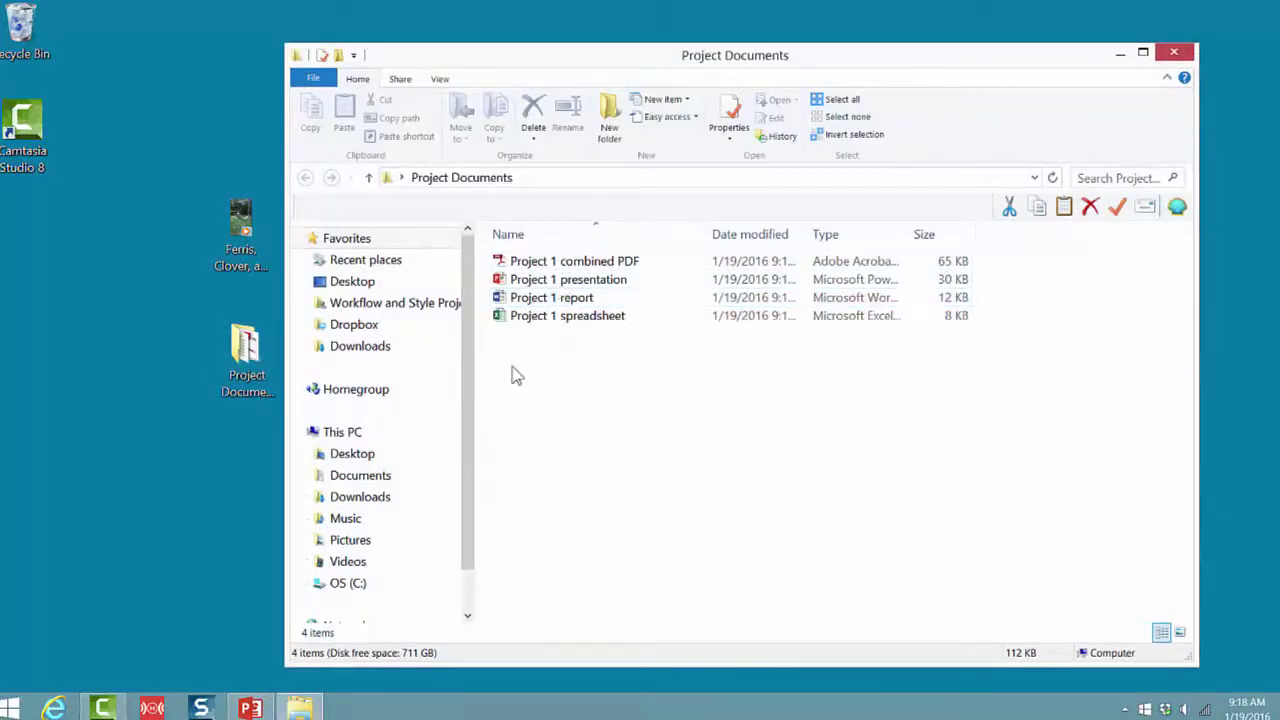
pyautogui.click(1176, 56)
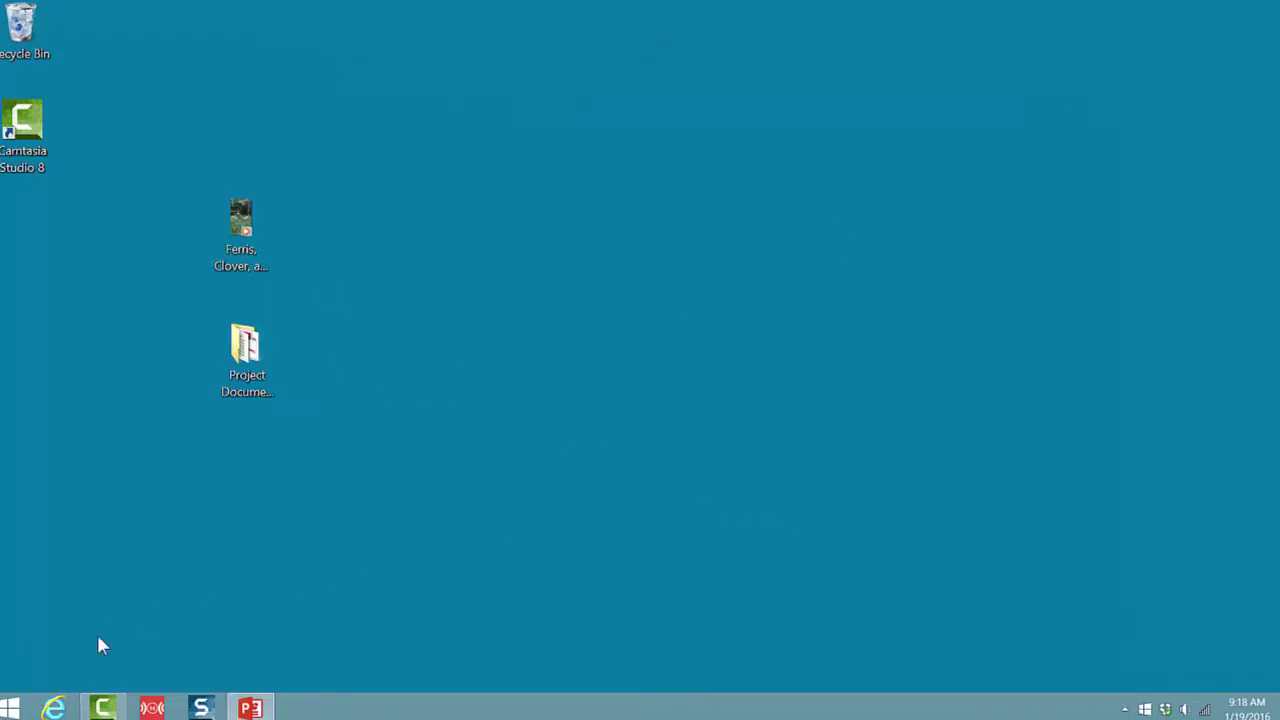
# Step: Open Gmail in the browser, snap it to the right half, and start a new message
pyautogui.click(54, 708)
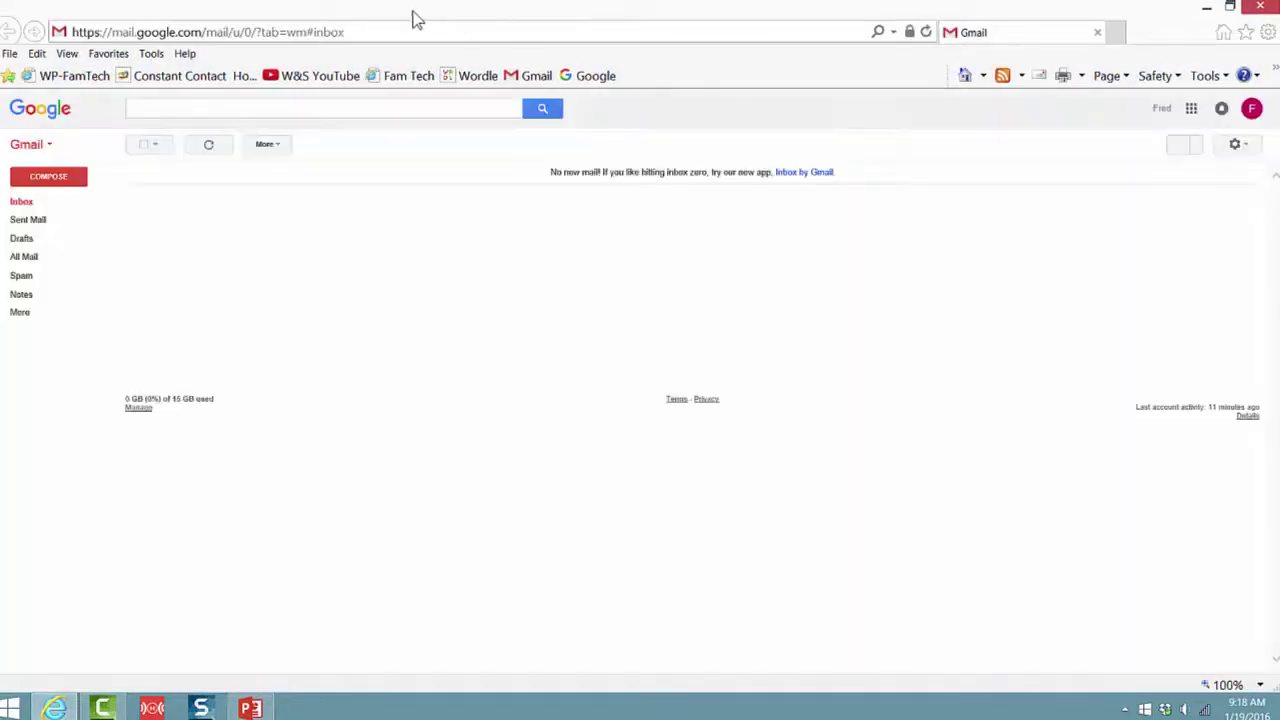
pyautogui.moveTo(417, 20); pyautogui.dragTo(1279, 46)
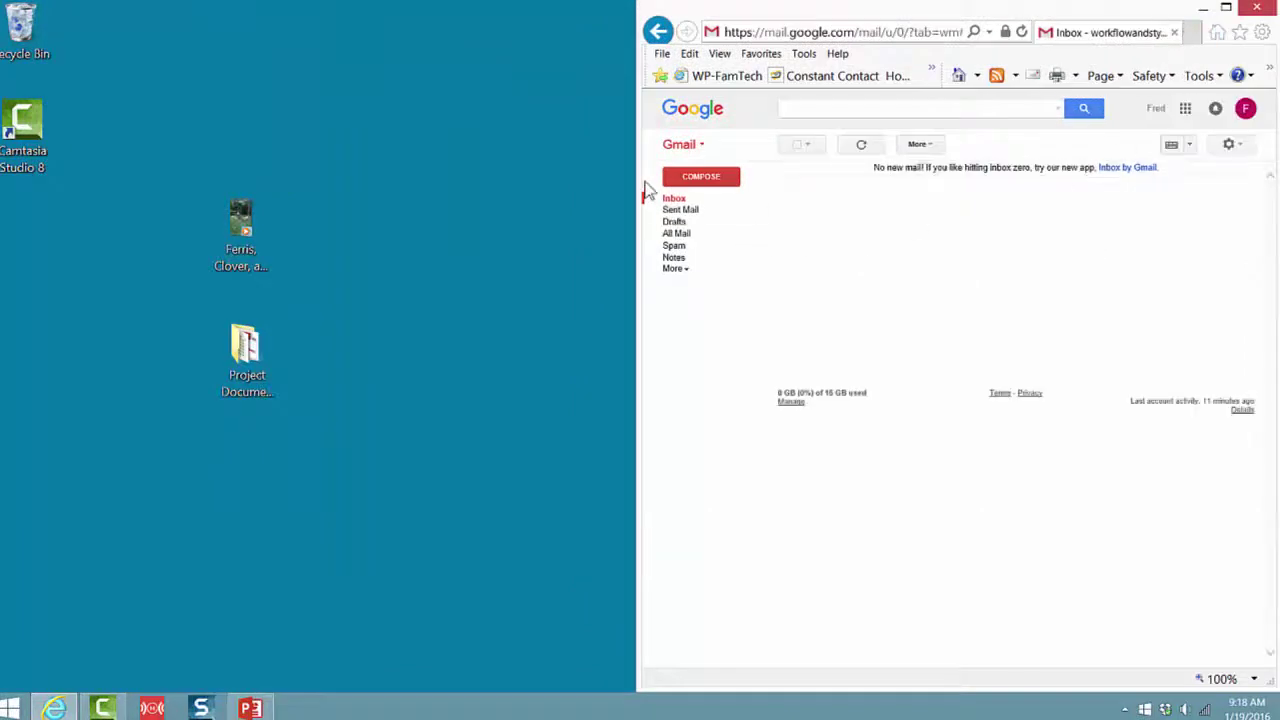
pyautogui.click(708, 180)
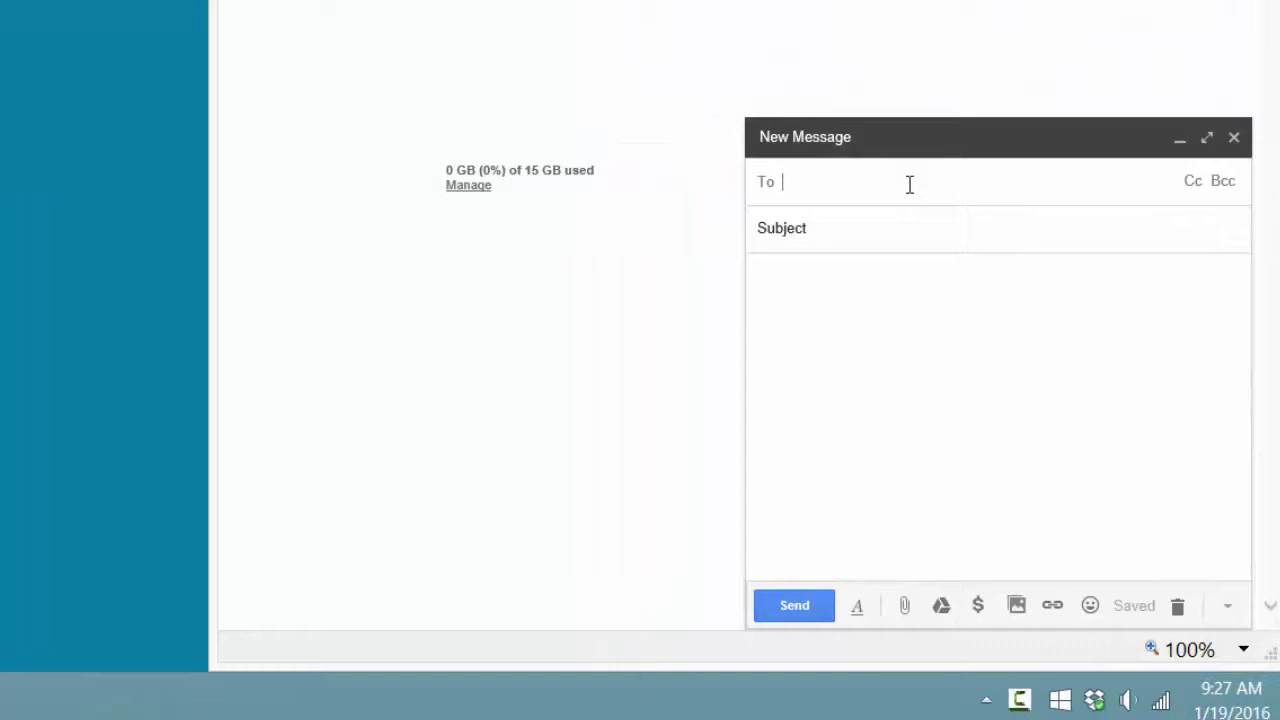
# Step: Address the message to your own address with the subject 'project documents'
pyautogui.hotkey('ctrl', 'v')
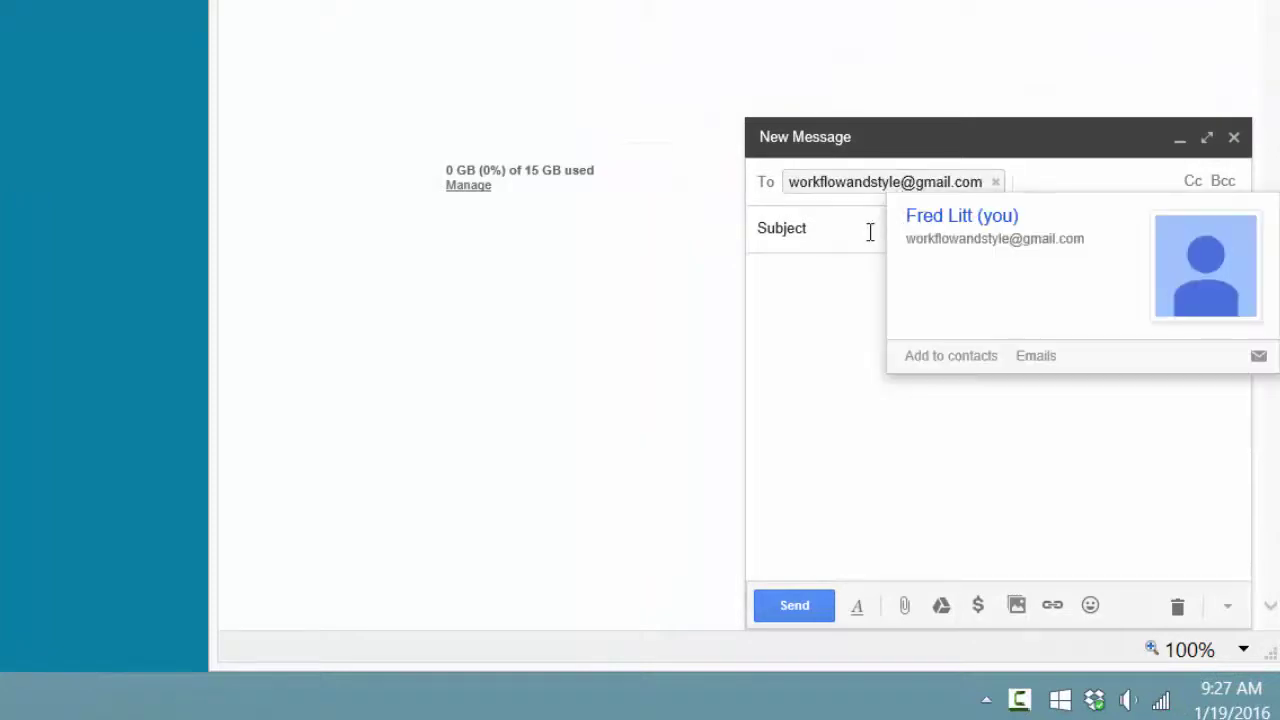
pyautogui.click(838, 232)
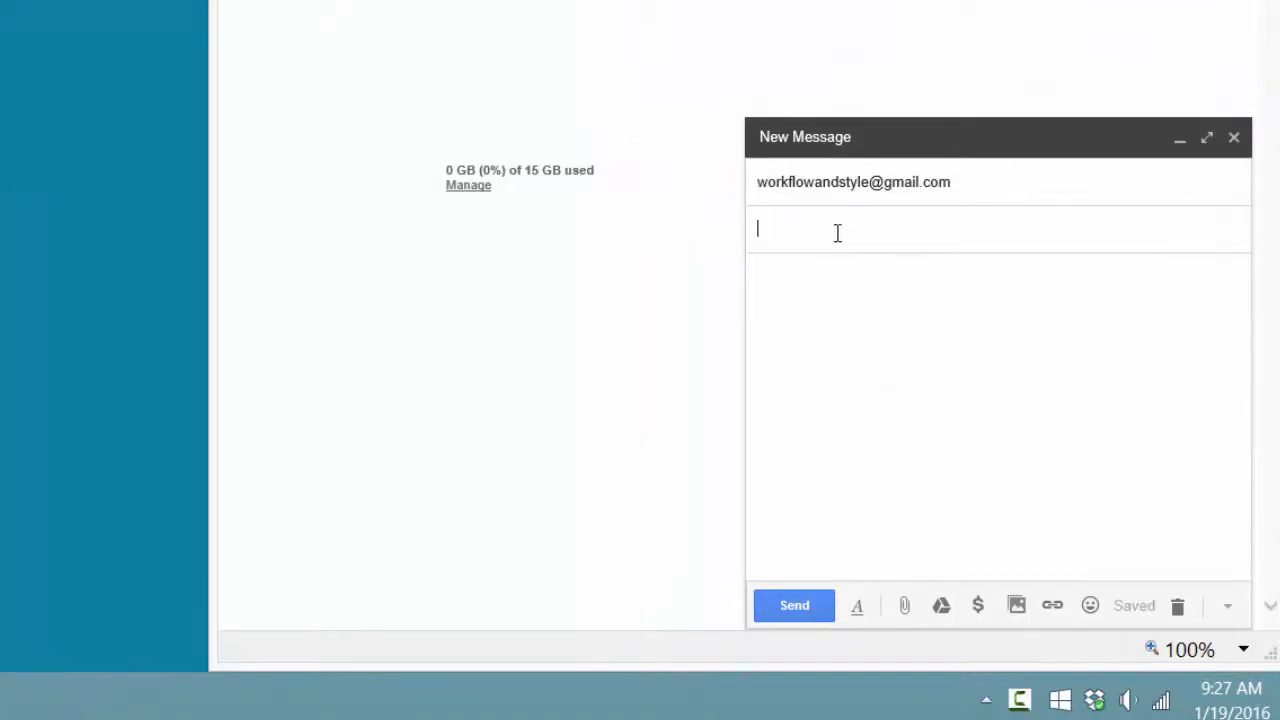
pyautogui.write('project docu')
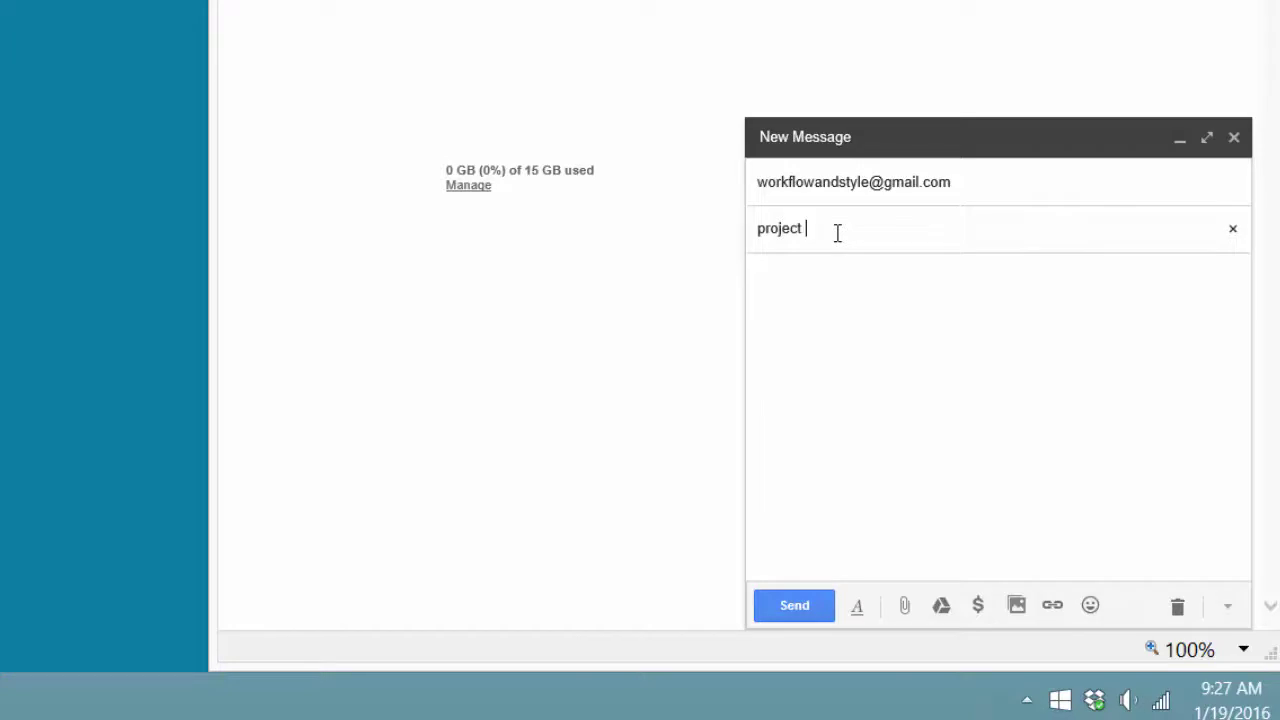
pyautogui.write('ments')
pyautogui.press('Tab')
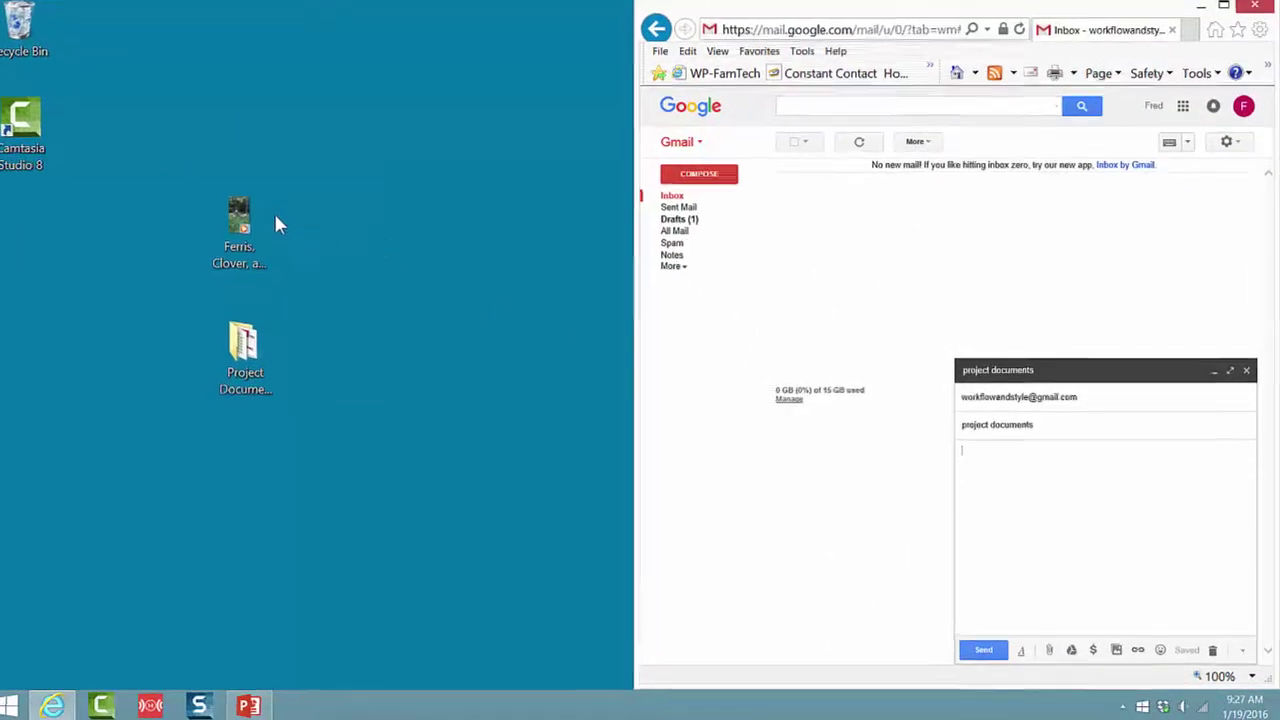
pyautogui.click(250, 226)
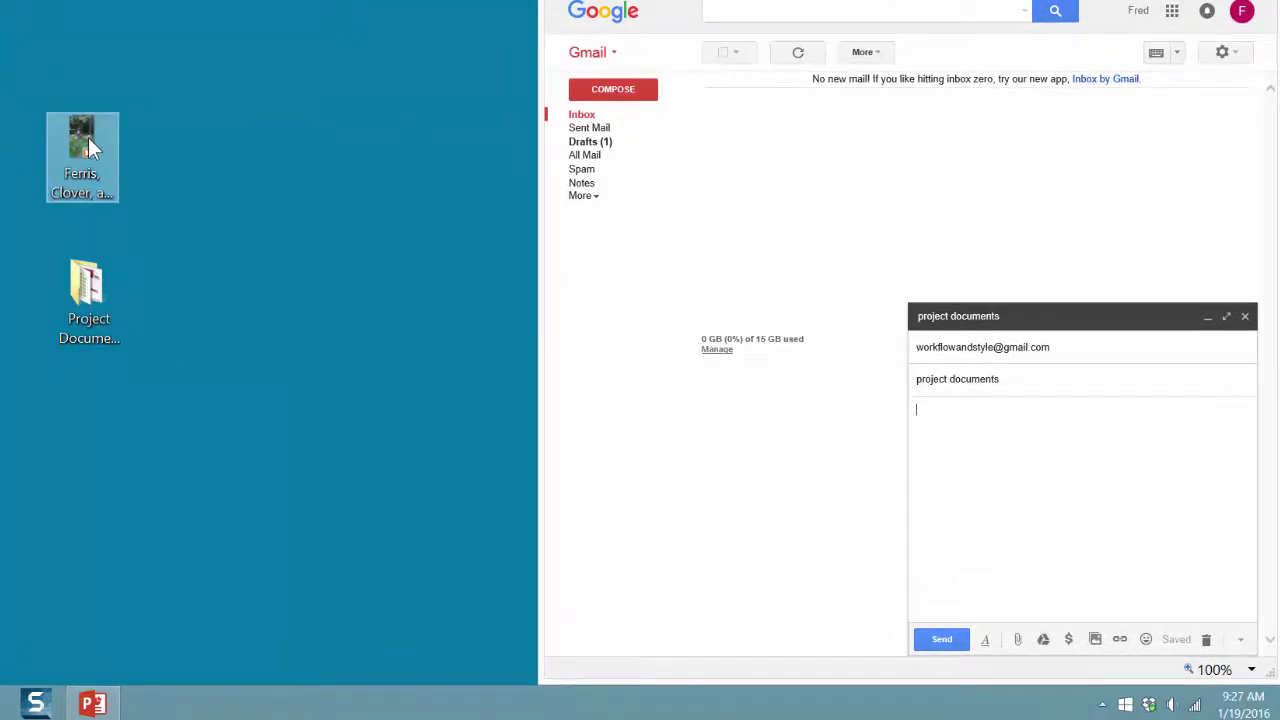
pyautogui.moveTo(88, 137); pyautogui.dragTo(1055, 471)
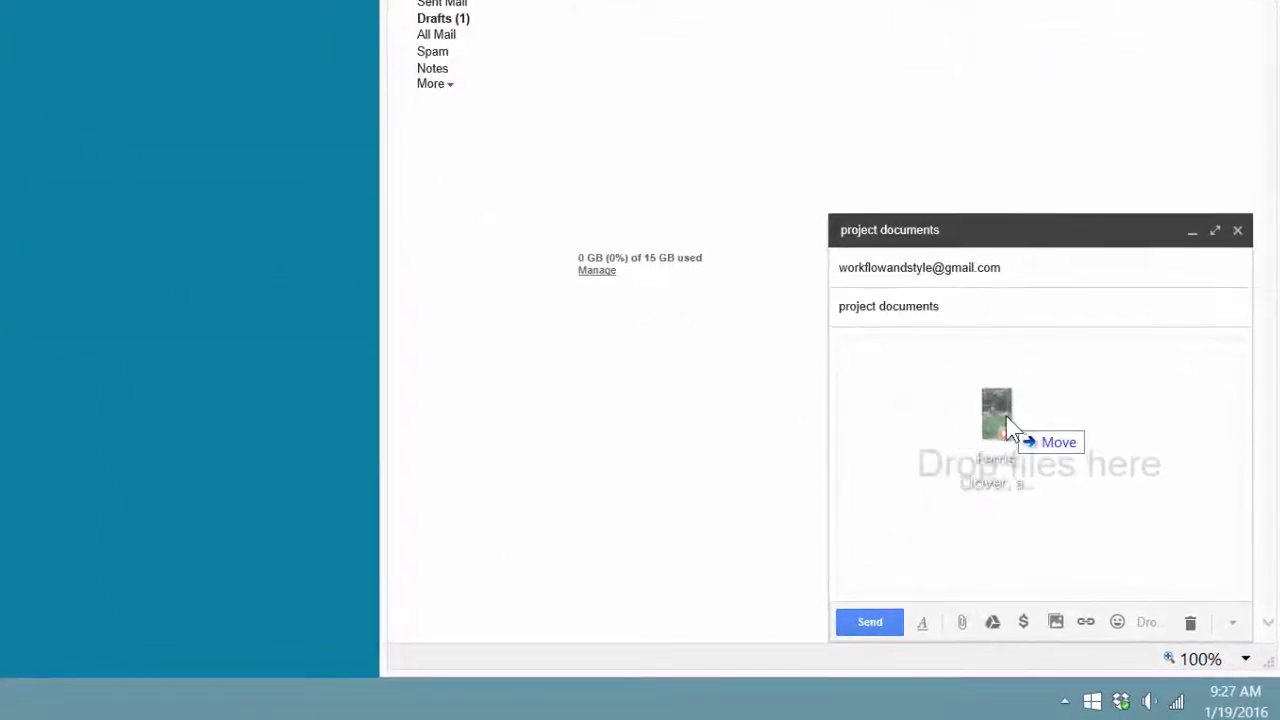
pyautogui.moveTo(1006, 416); pyautogui.dragTo(1009, 417)
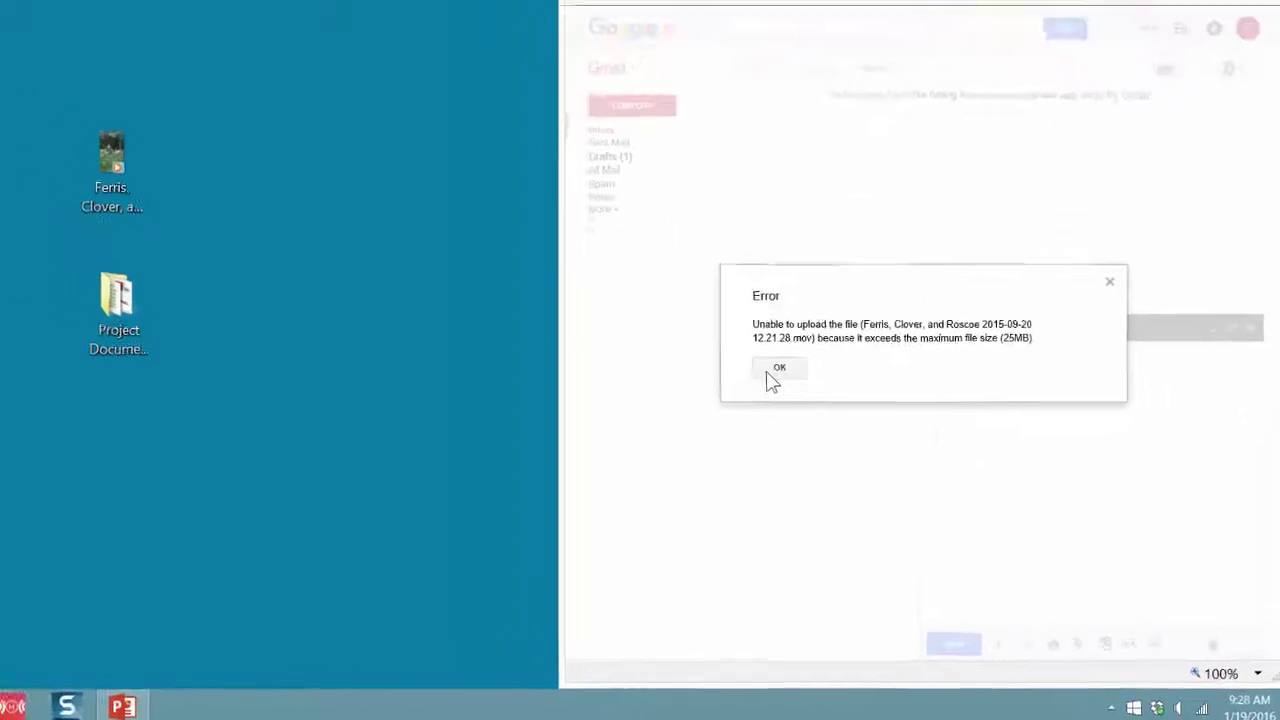
pyautogui.click(779, 368)
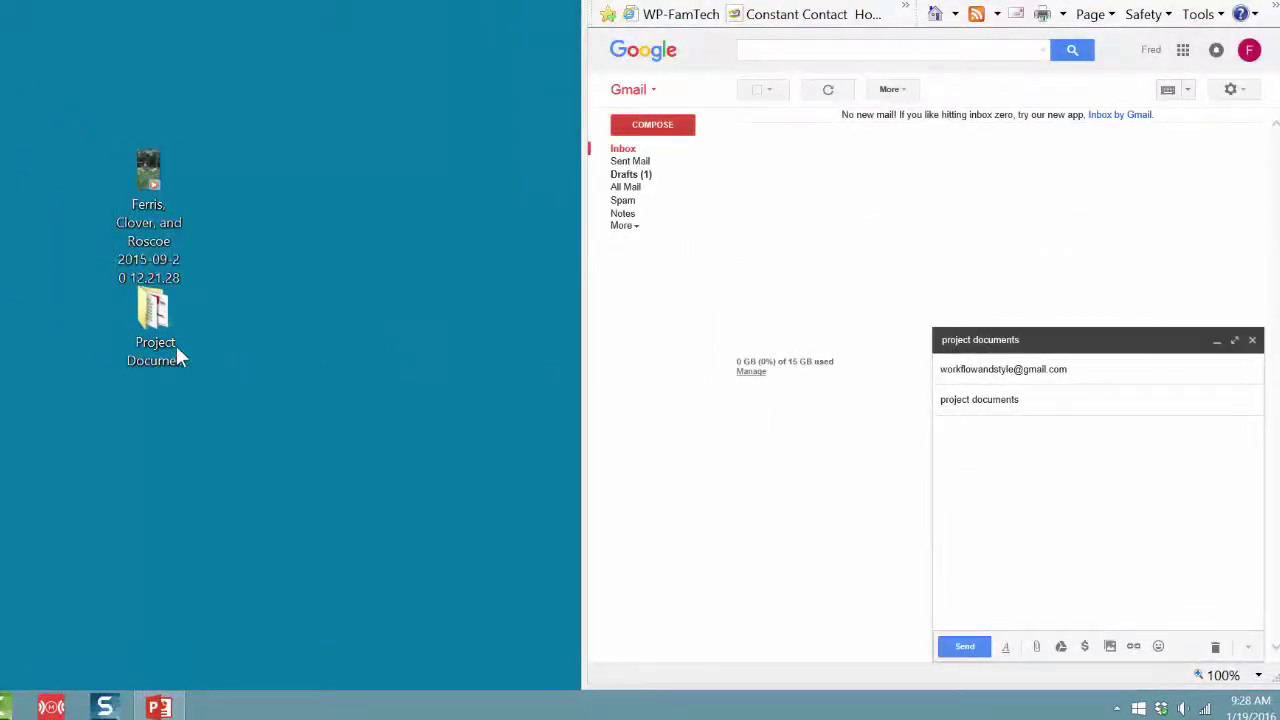
pyautogui.moveTo(176, 345); pyautogui.dragTo(262, 300)
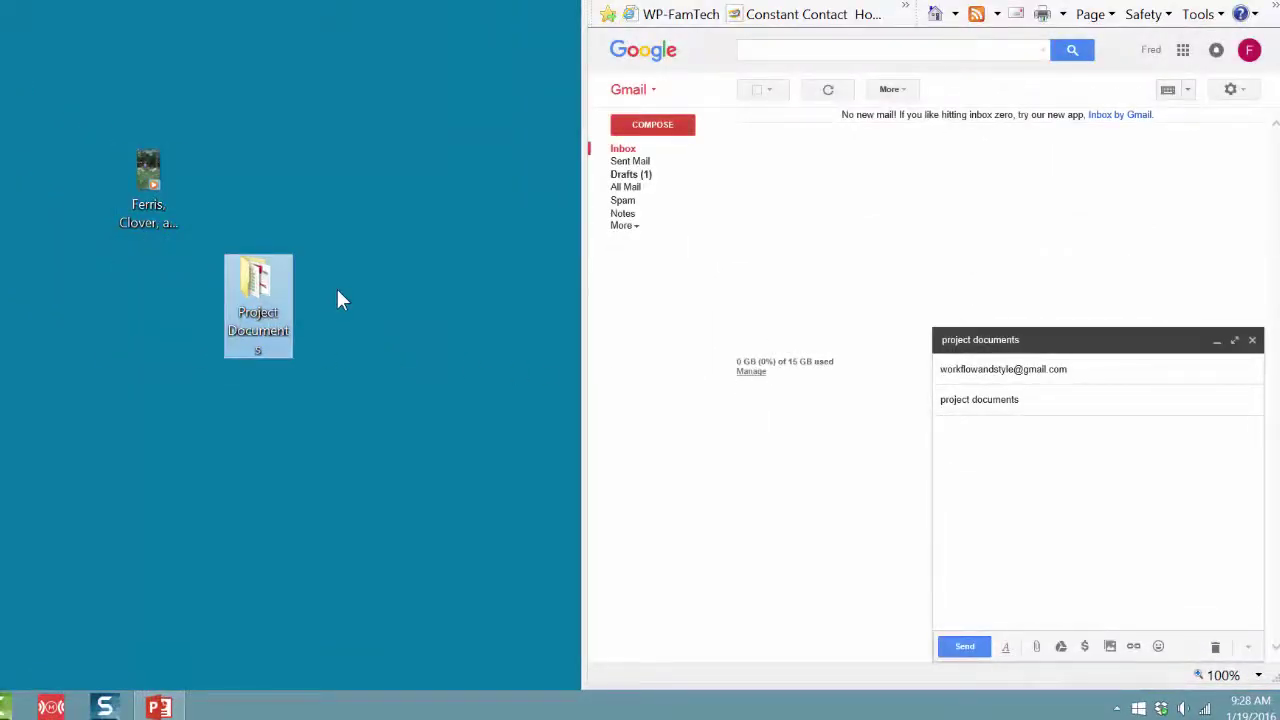
pyautogui.moveTo(285, 287); pyautogui.dragTo(1067, 486)
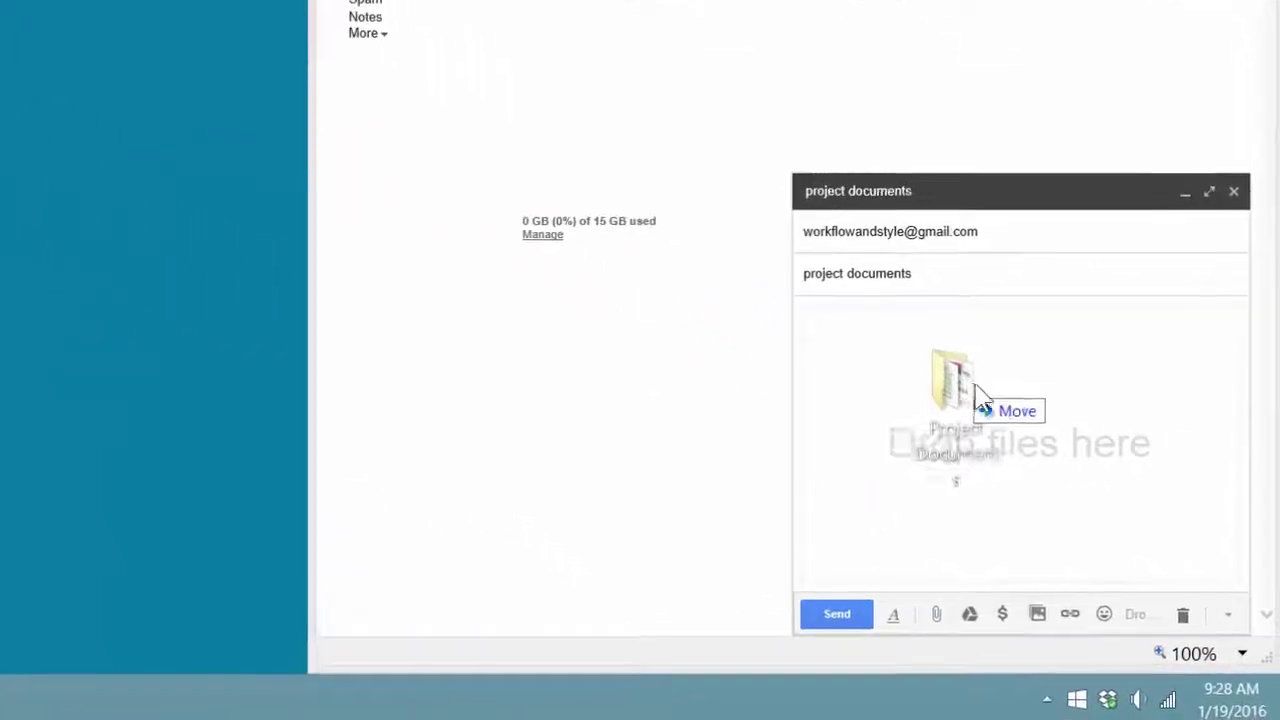
pyautogui.moveTo(976, 384); pyautogui.dragTo(977, 388)
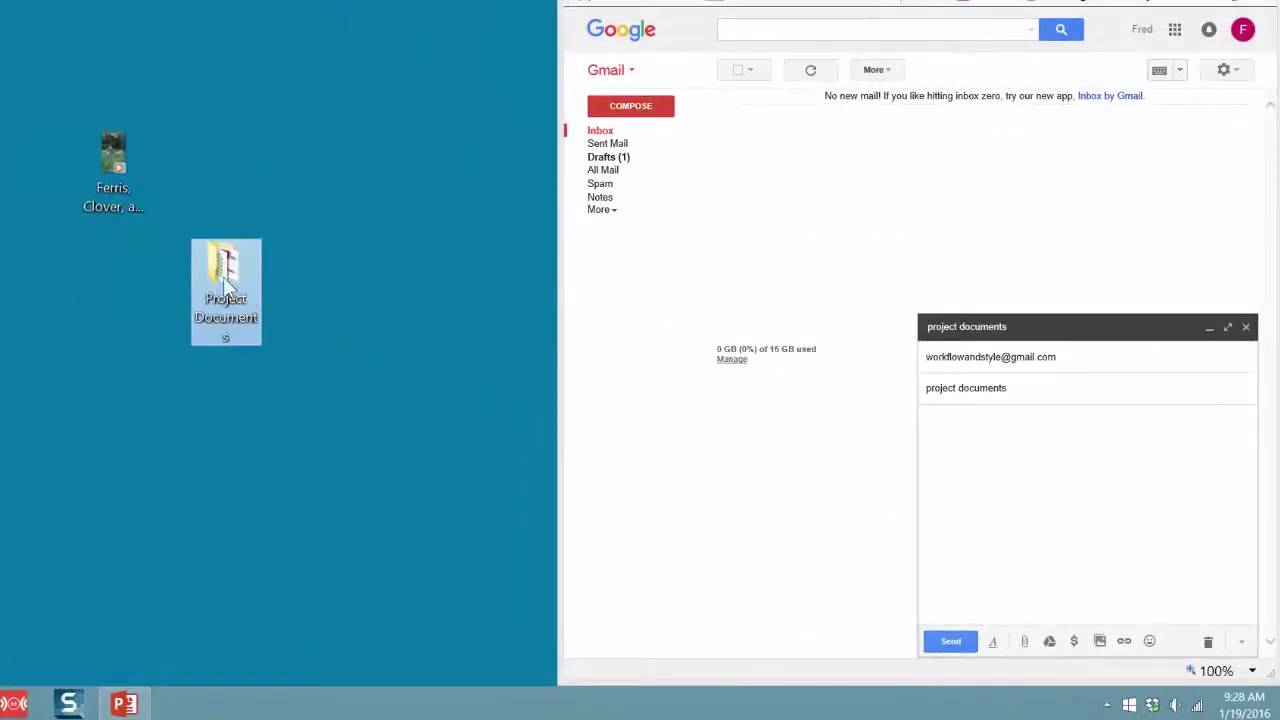
pyautogui.moveTo(225, 284); pyautogui.dragTo(117, 301)
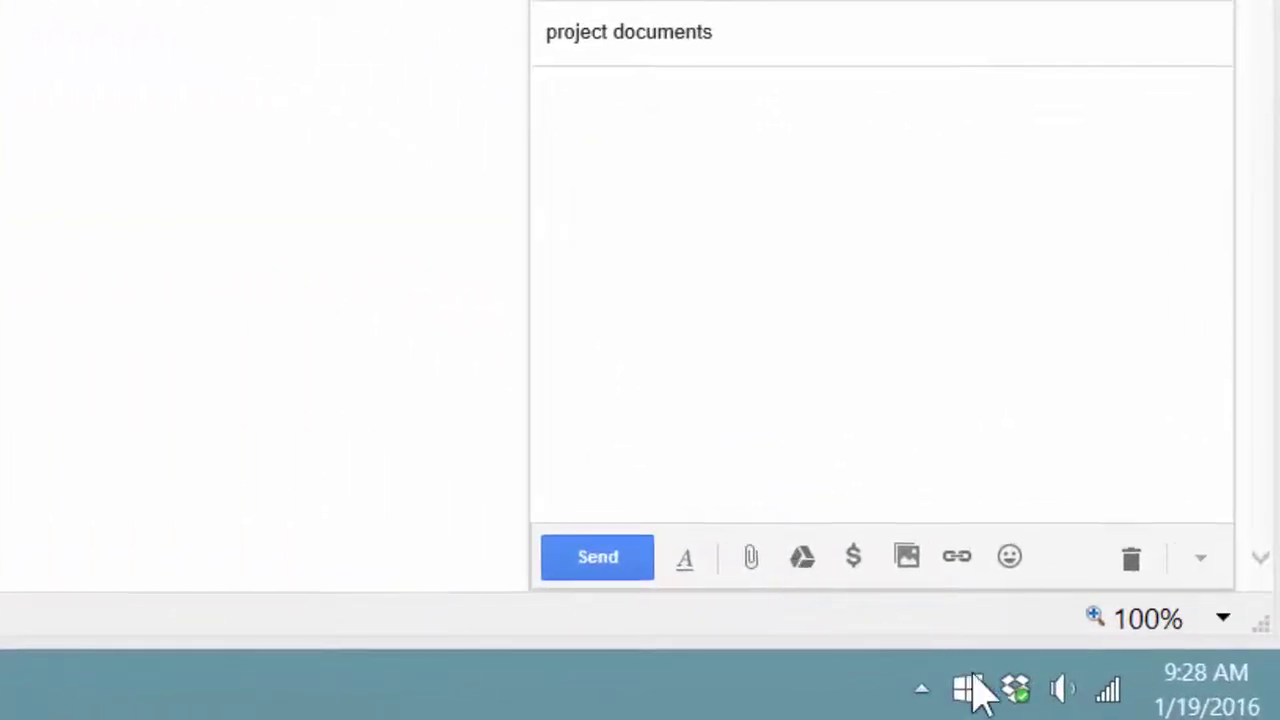
# Step: Open the Dropbox folder from the Dropbox tray icon
pyautogui.click(1016, 689)
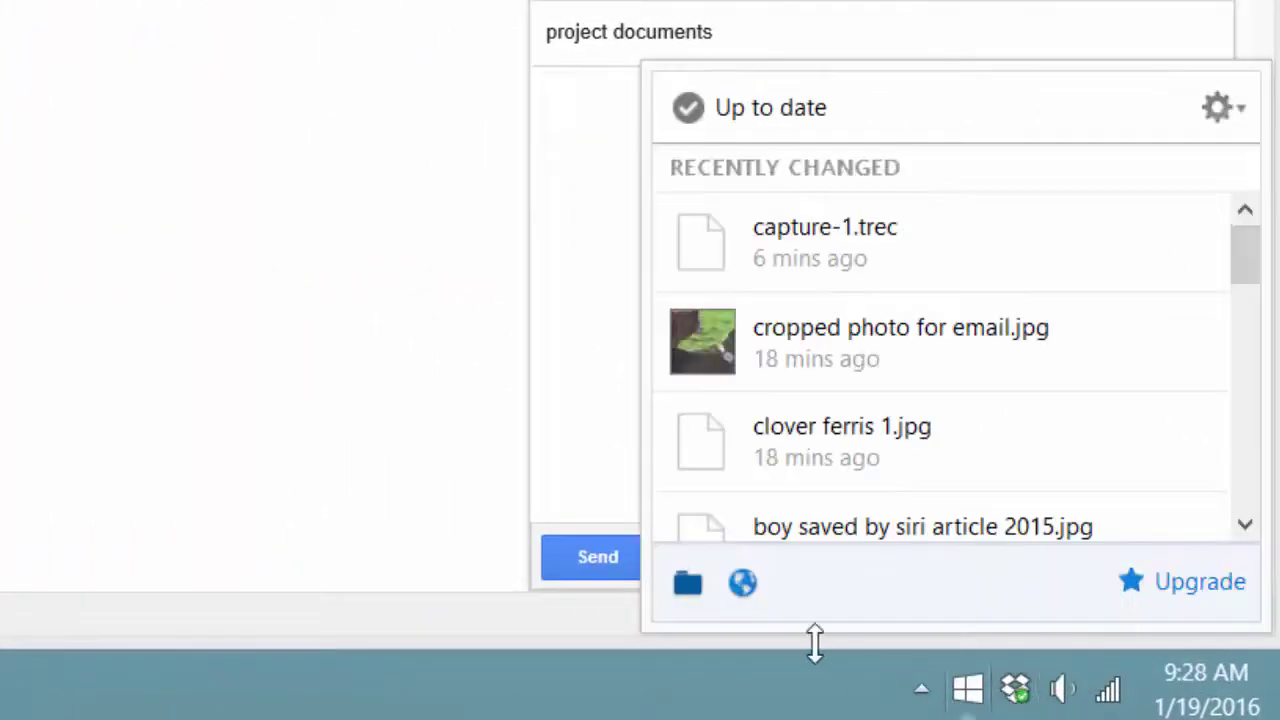
pyautogui.click(687, 586)
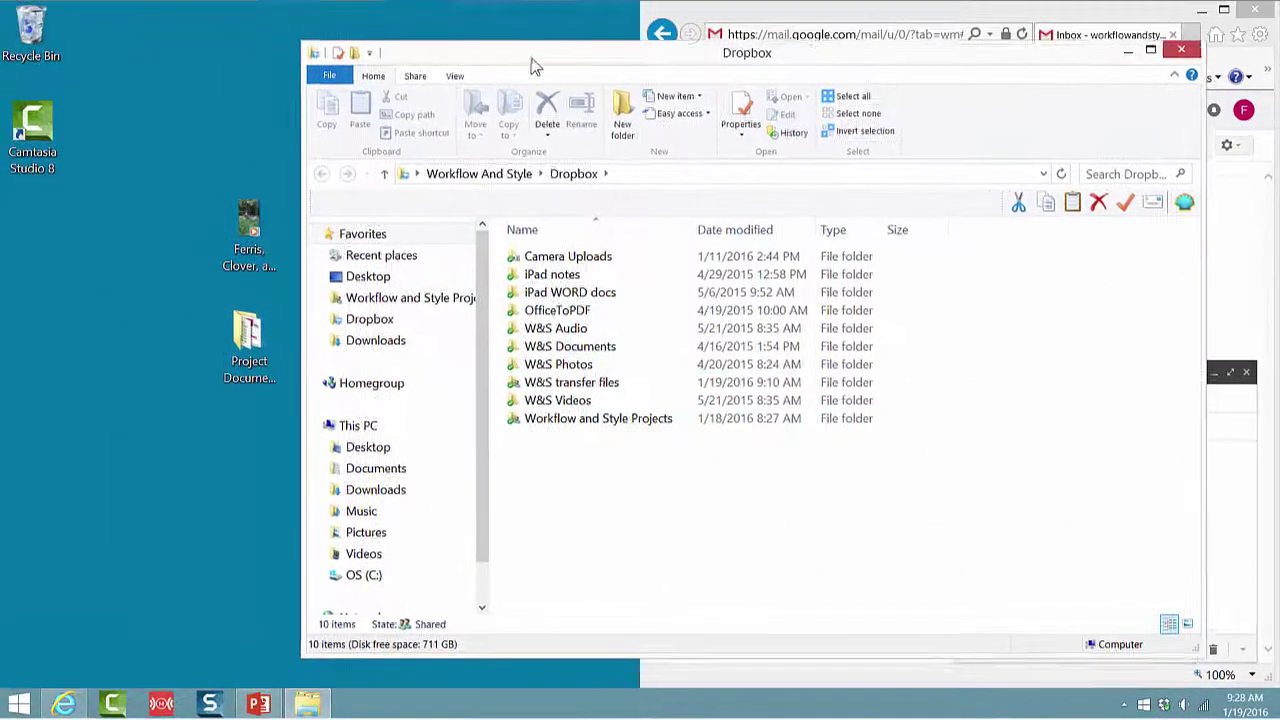
pyautogui.moveTo(533, 66); pyautogui.dragTo(578, 50)
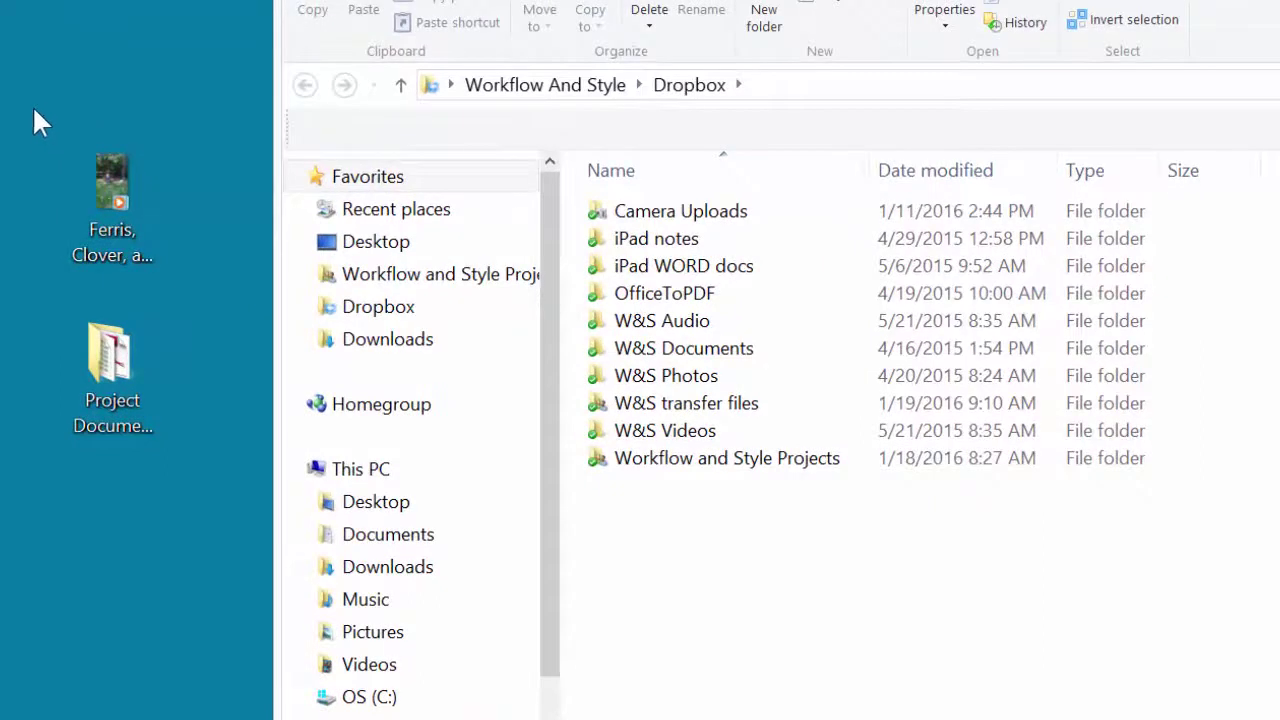
# Step: Move the dog video and Project Documents folder into Dropbox, with the window snapped to the left half
pyautogui.moveTo(33, 108); pyautogui.dragTo(153, 460)
pyautogui.moveTo(120, 212); pyautogui.dragTo(694, 594)
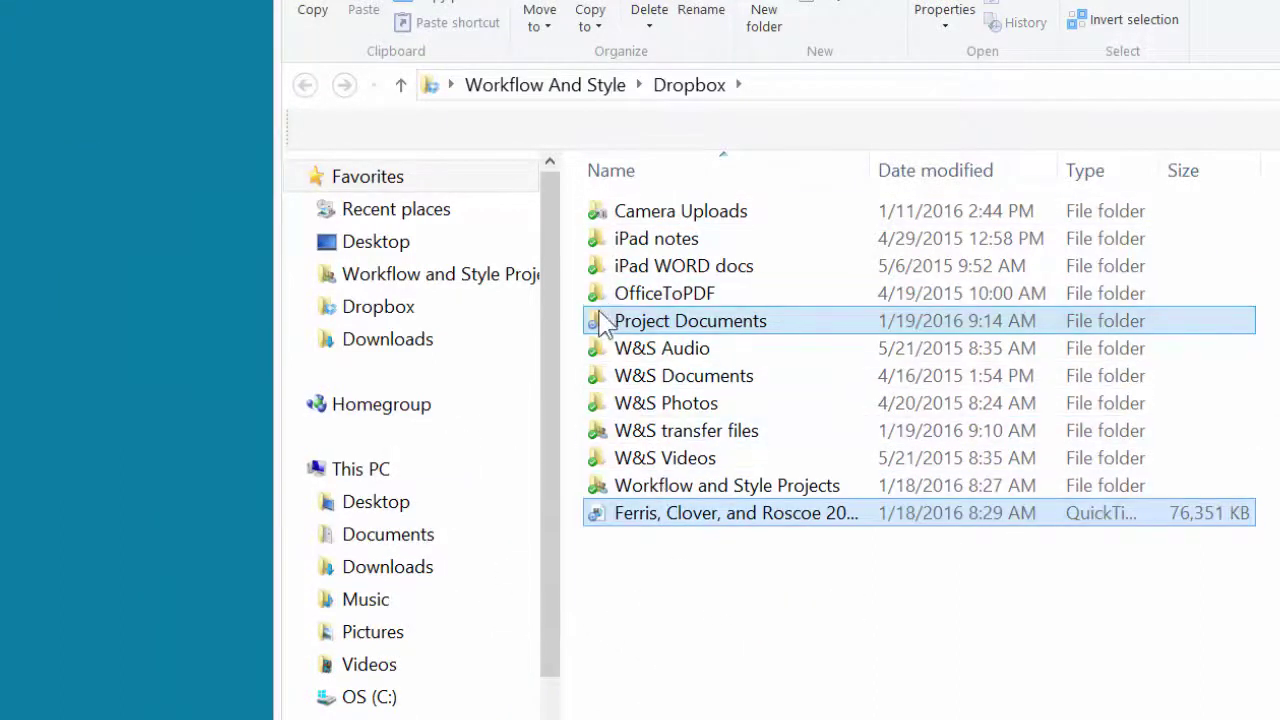
pyautogui.moveTo(614, 334); pyautogui.dragTo(615, 338)
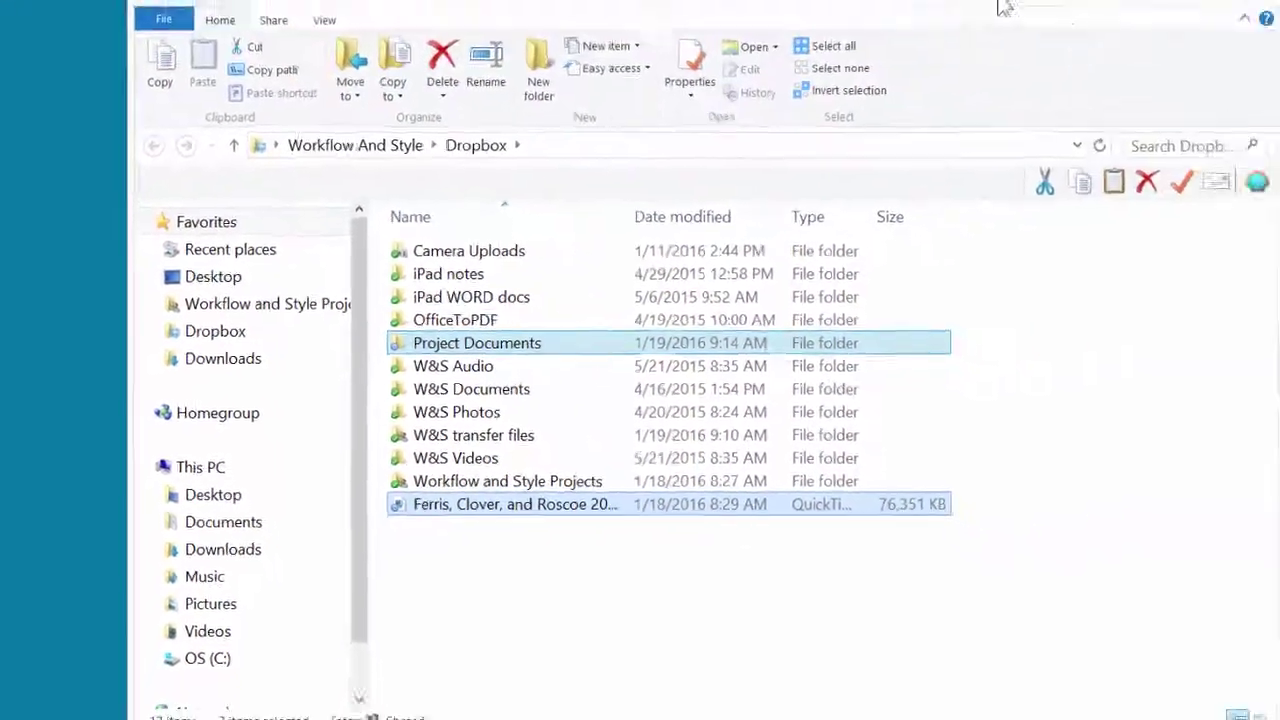
pyautogui.moveTo(480, 30); pyautogui.dragTo(5, 70)
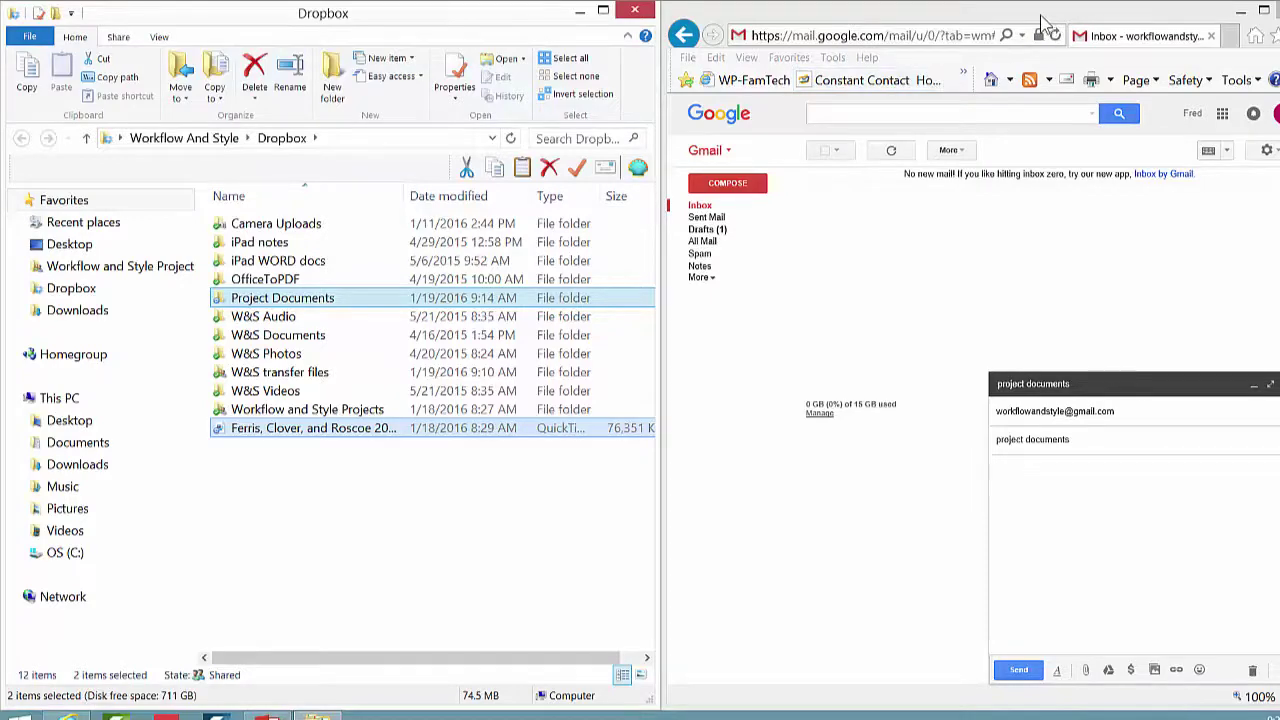
# Step: Copy a Dropbox share link for the 'Ferris, Clover, and Roscoe' video file
pyautogui.click(255, 428)
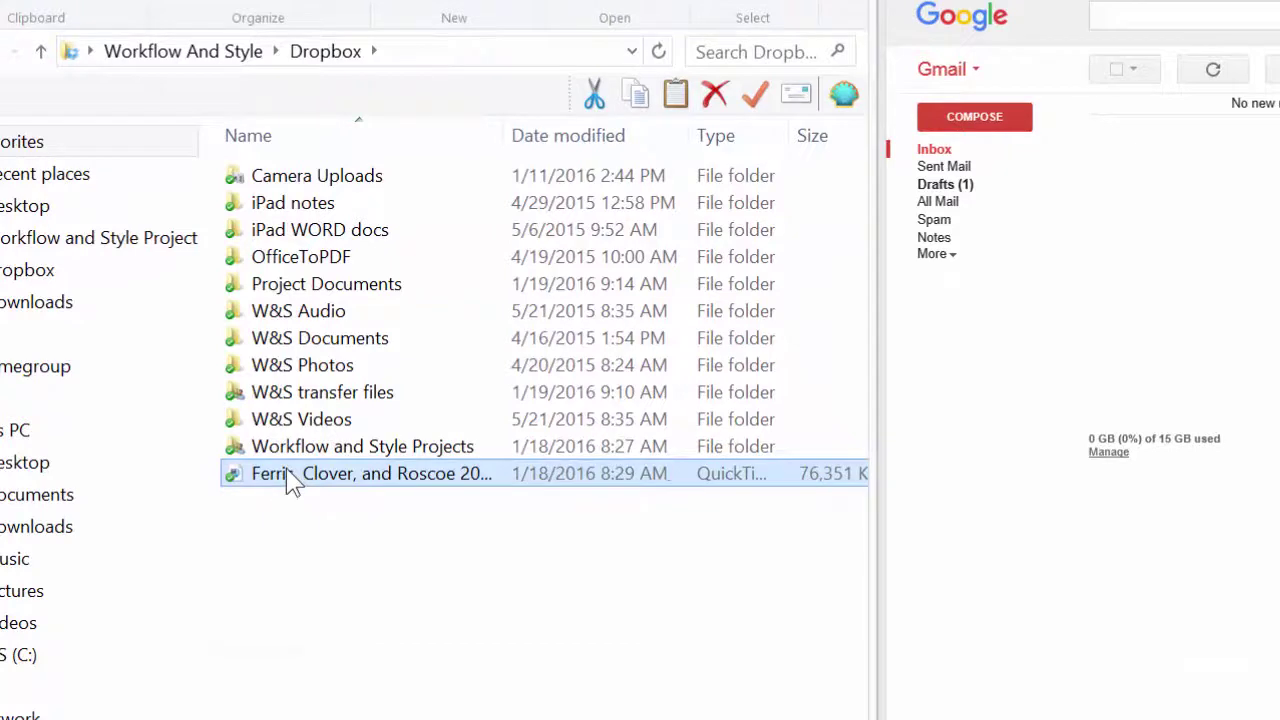
pyautogui.rightClick(287, 471)
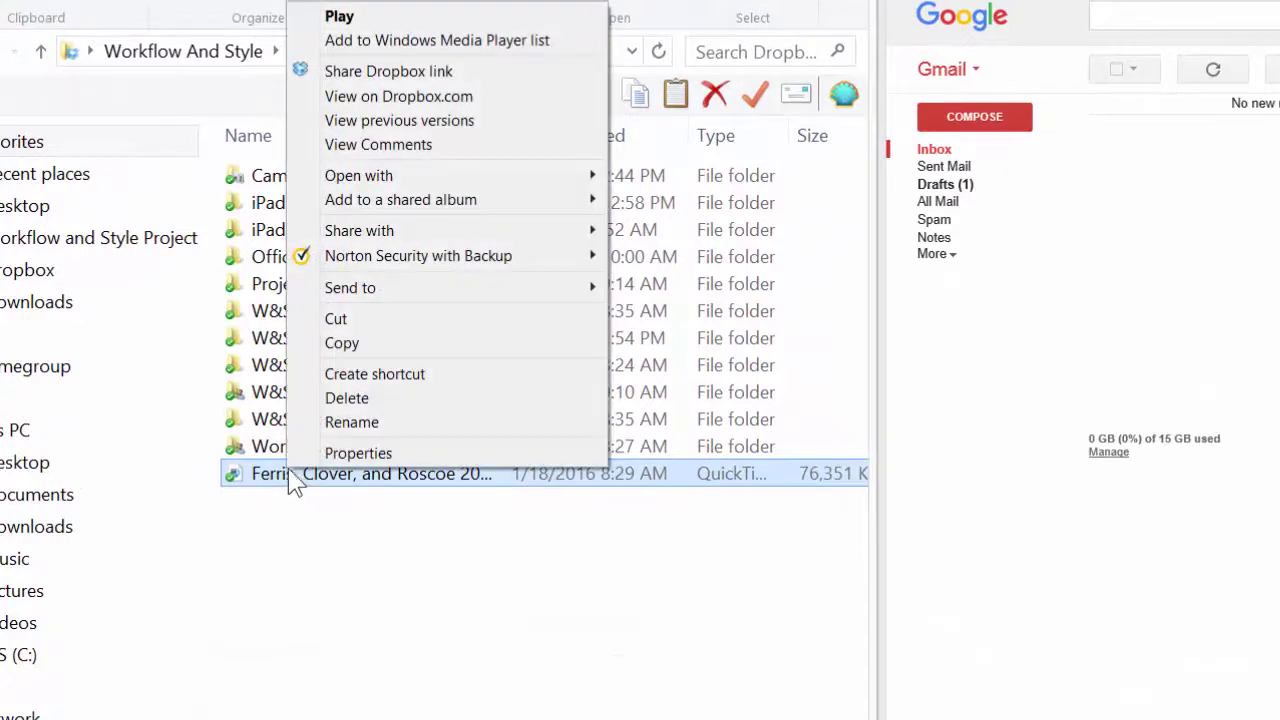
pyautogui.click(398, 72)
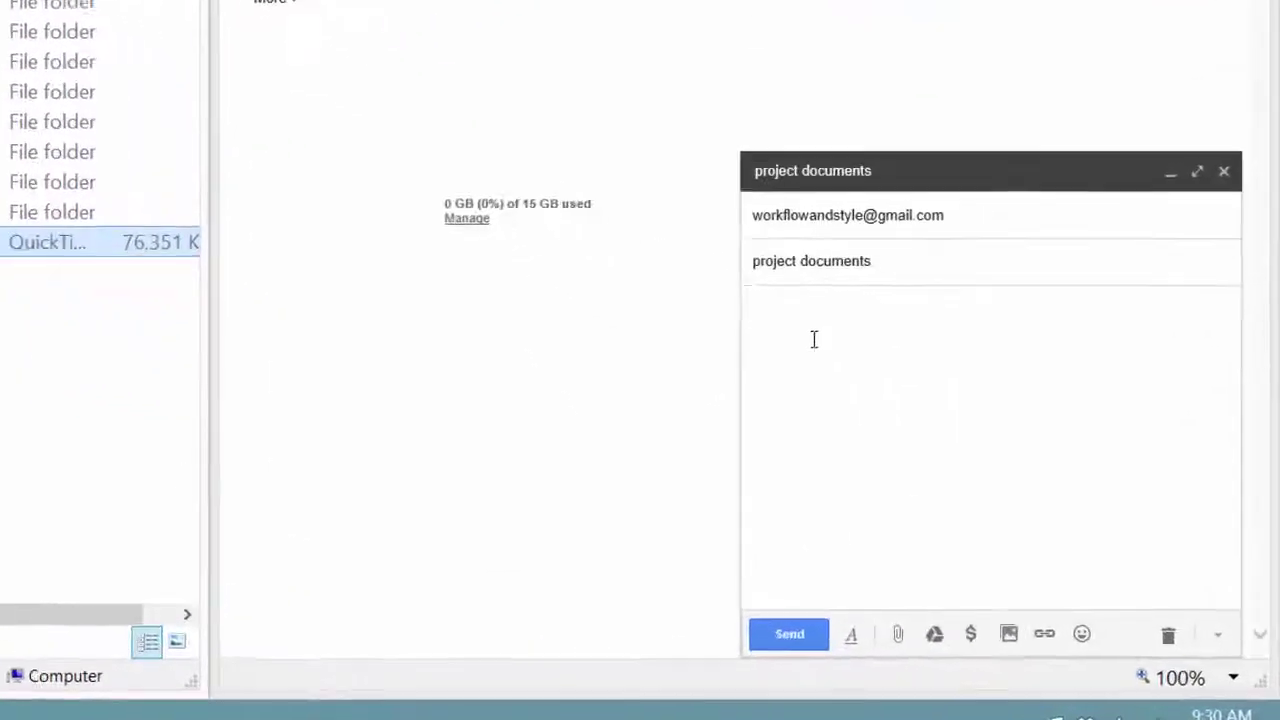
# Step: Paste the video's share link into the Gmail message body
pyautogui.click(771, 309)
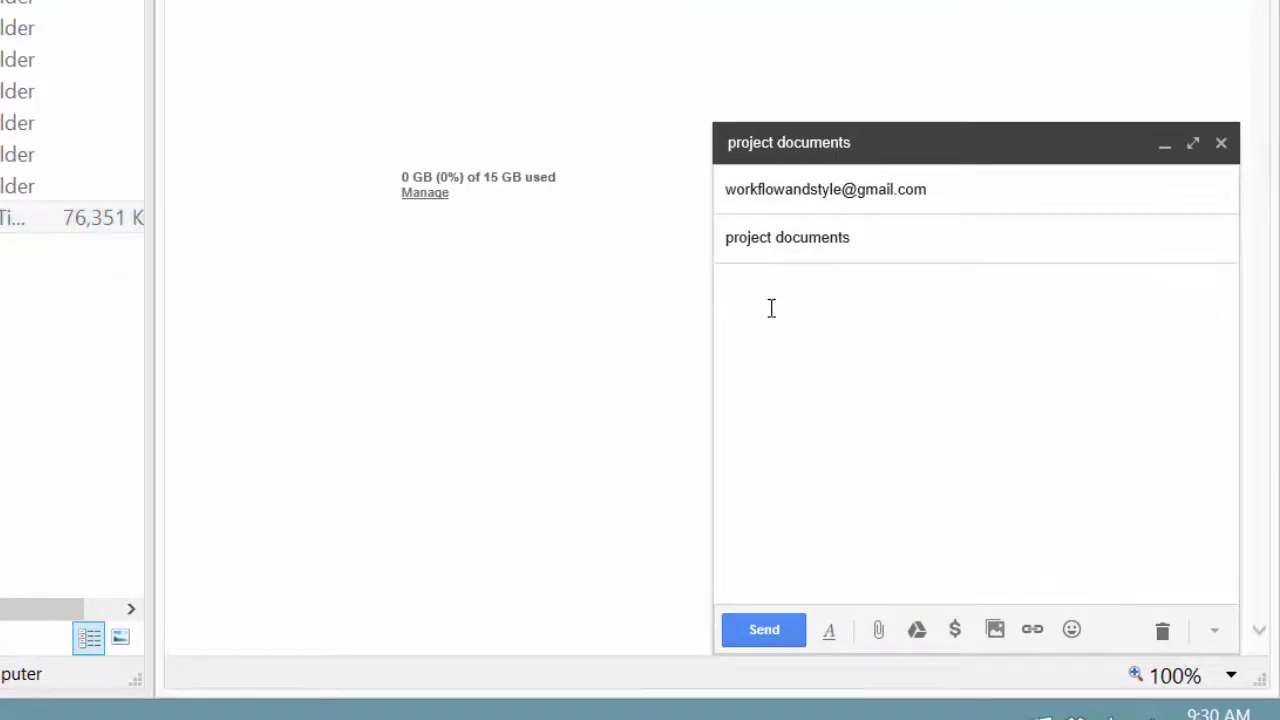
pyautogui.rightClick(771, 309)
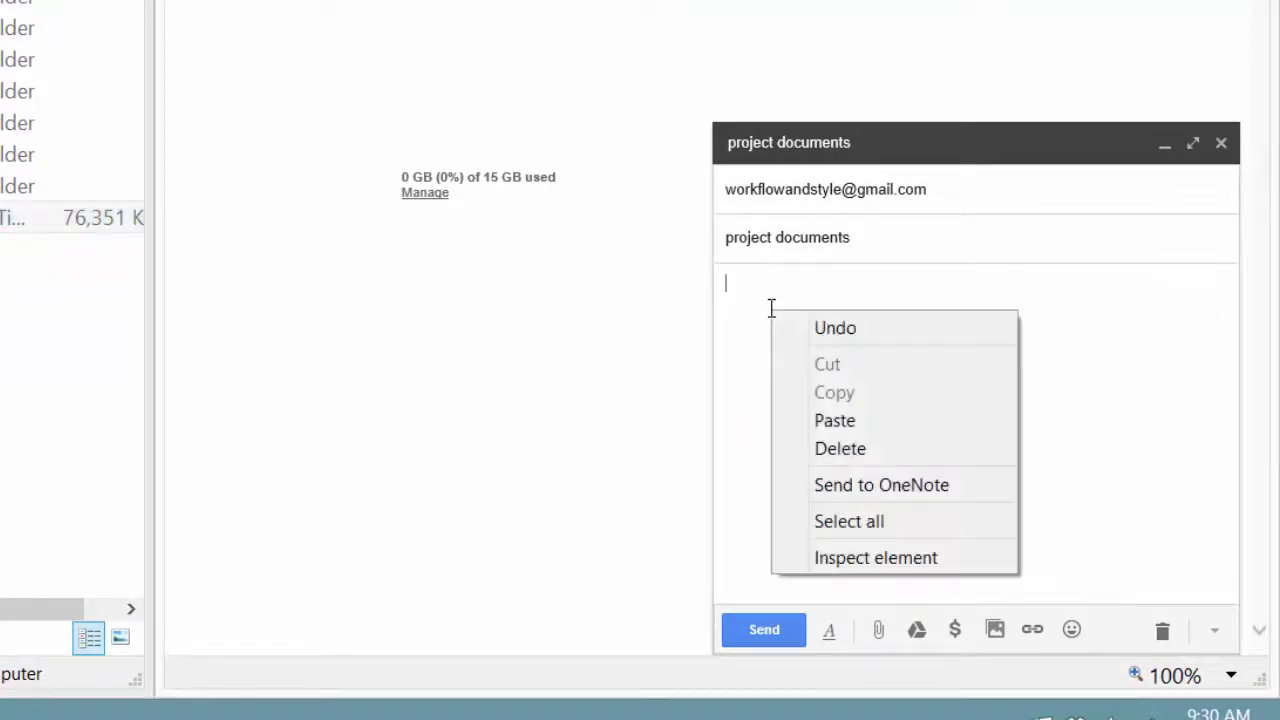
pyautogui.click(830, 421)
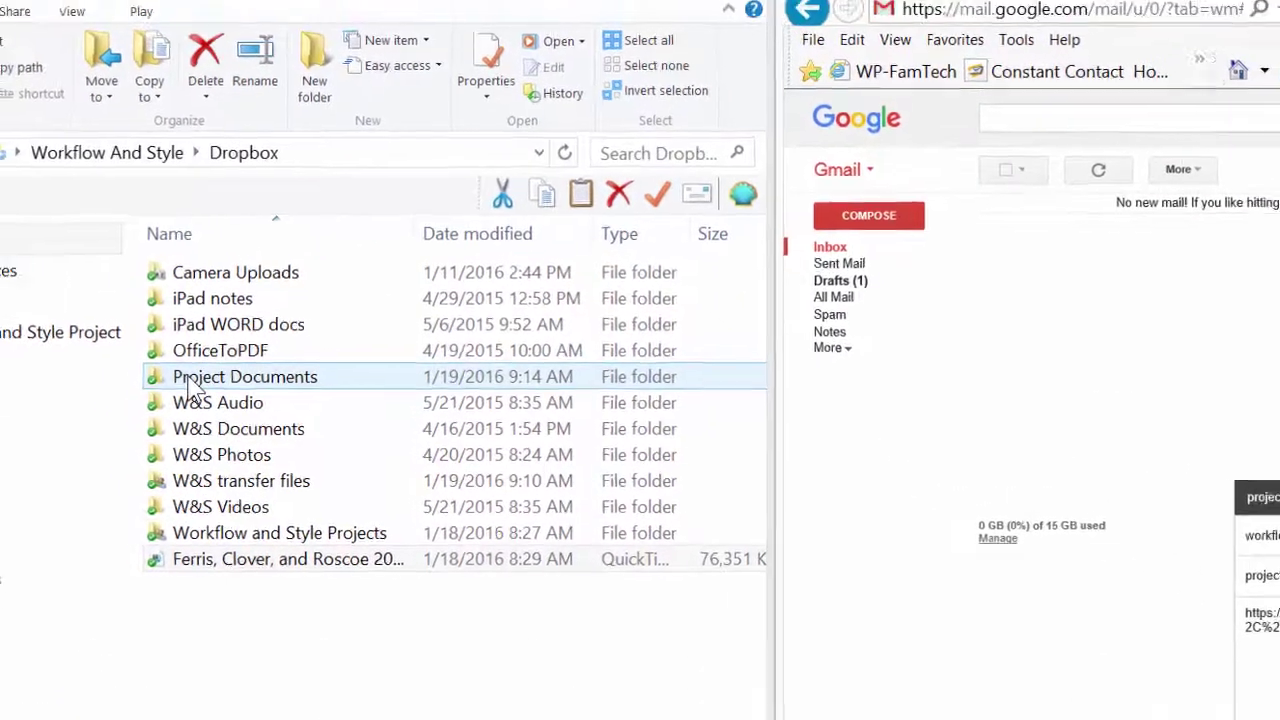
# Step: Copy a Dropbox share link for the Project Documents folder
pyautogui.rightClick(183, 375)
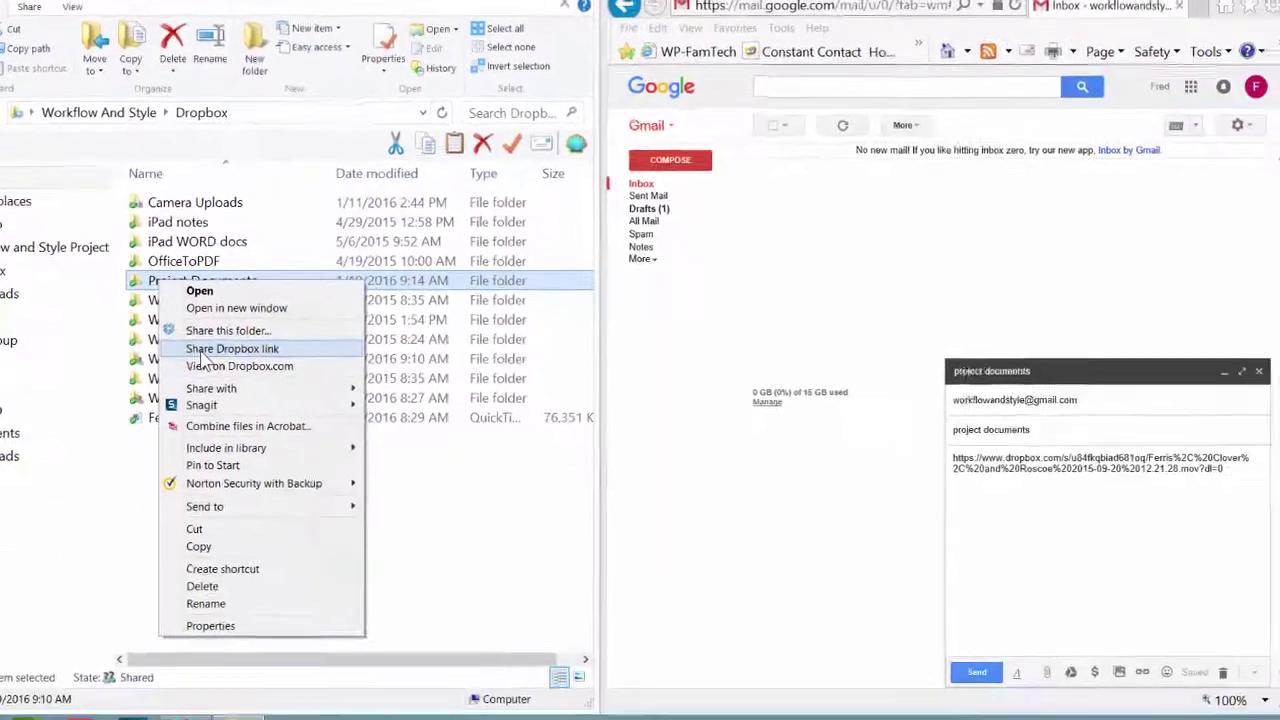
pyautogui.click(262, 482)
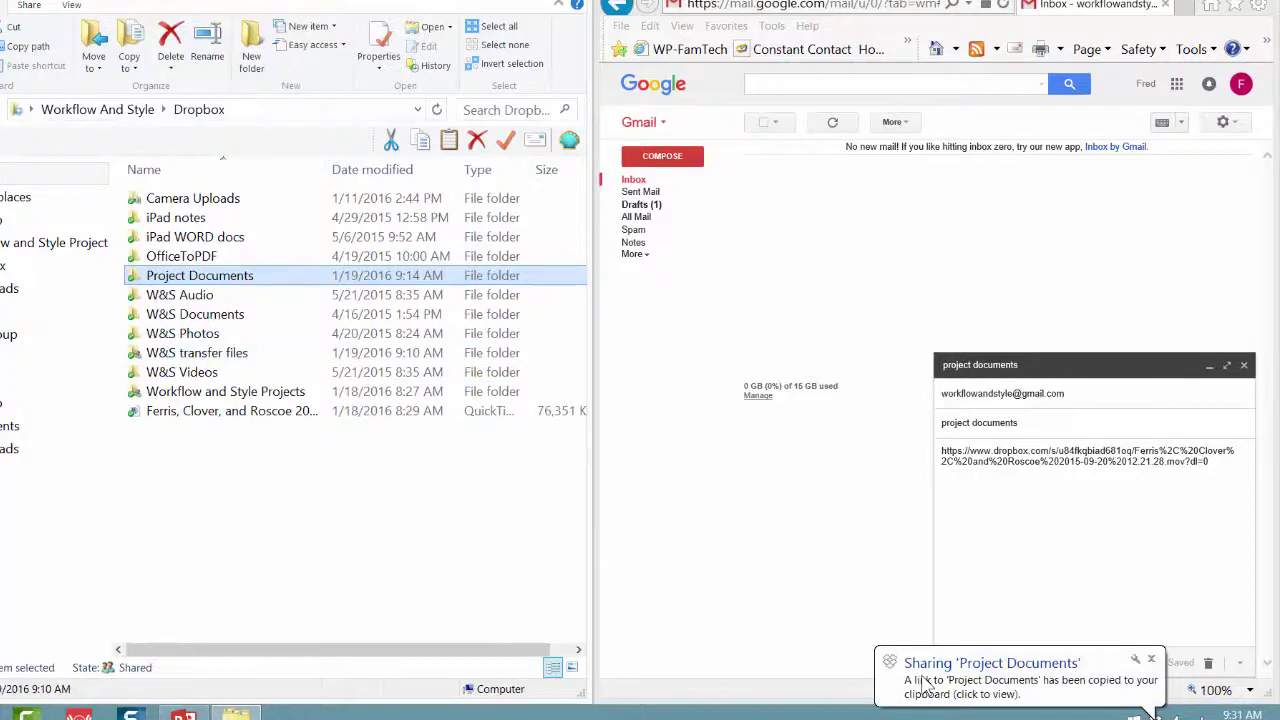
pyautogui.click(1082, 599)
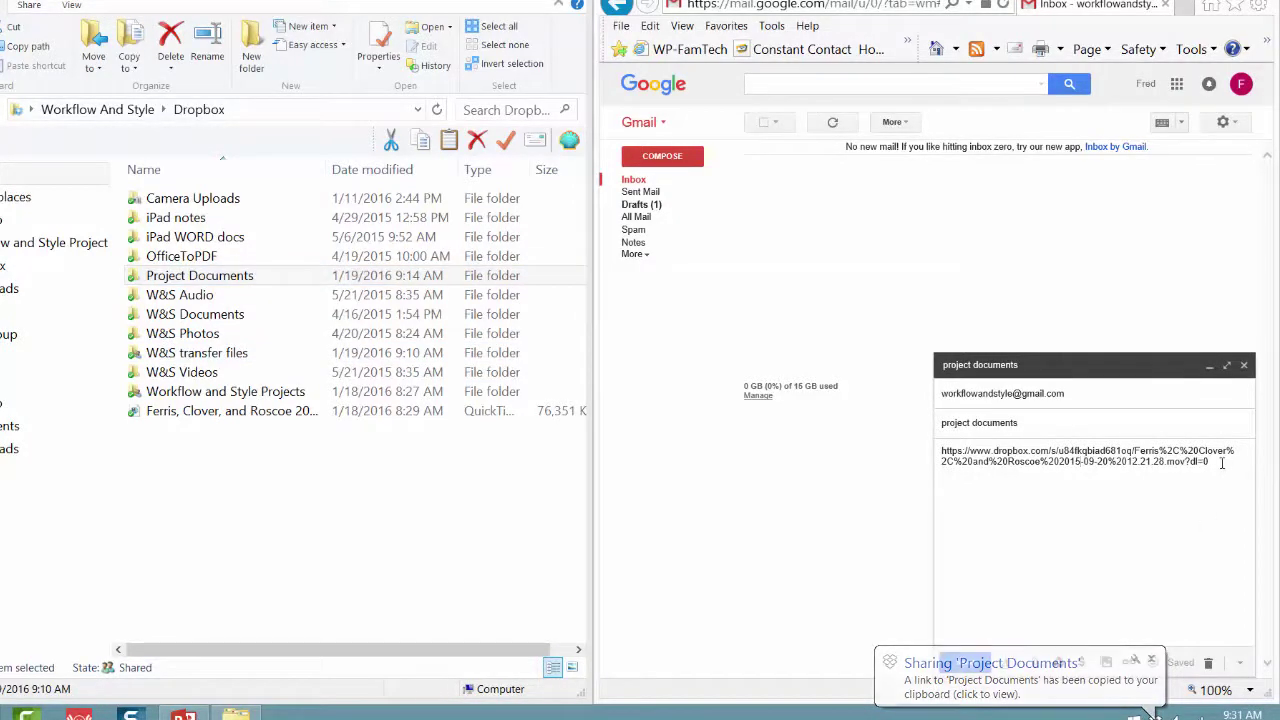
# Step: Paste the folder's share link on a new line beneath the video link
pyautogui.press('Return')
pyautogui.press('Return')
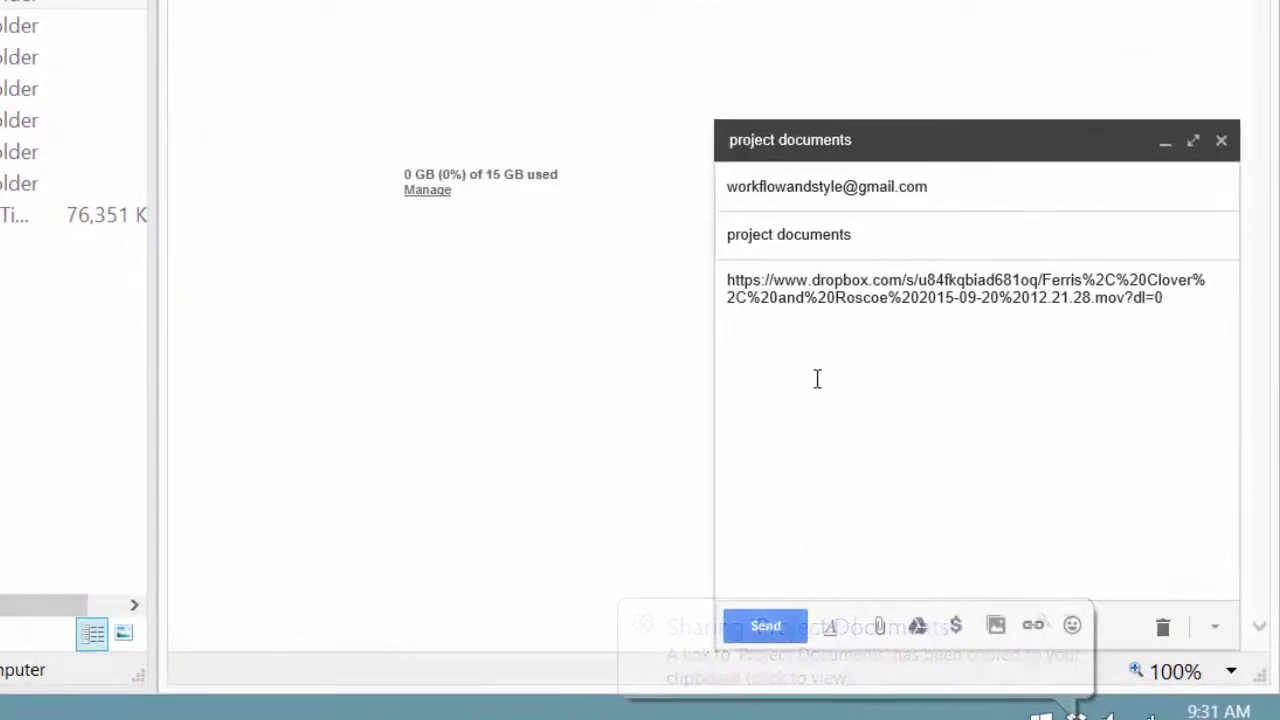
pyautogui.rightClick(758, 342)
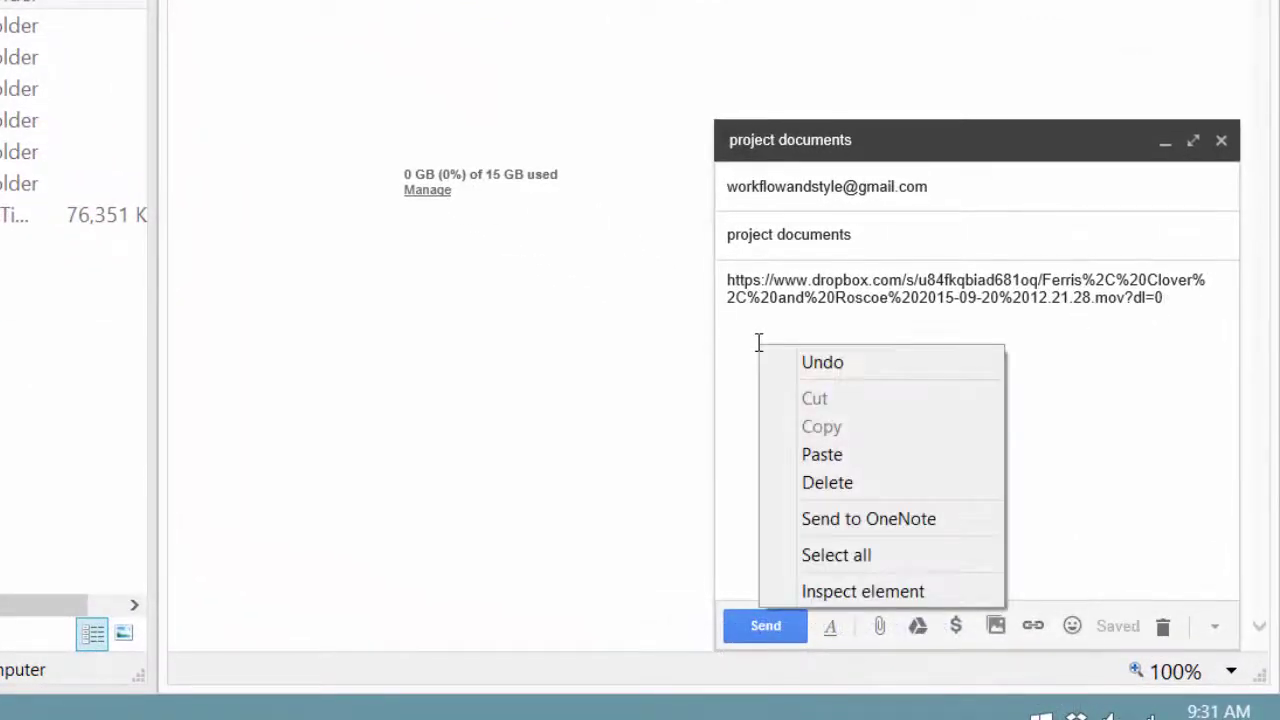
pyautogui.click(810, 457)
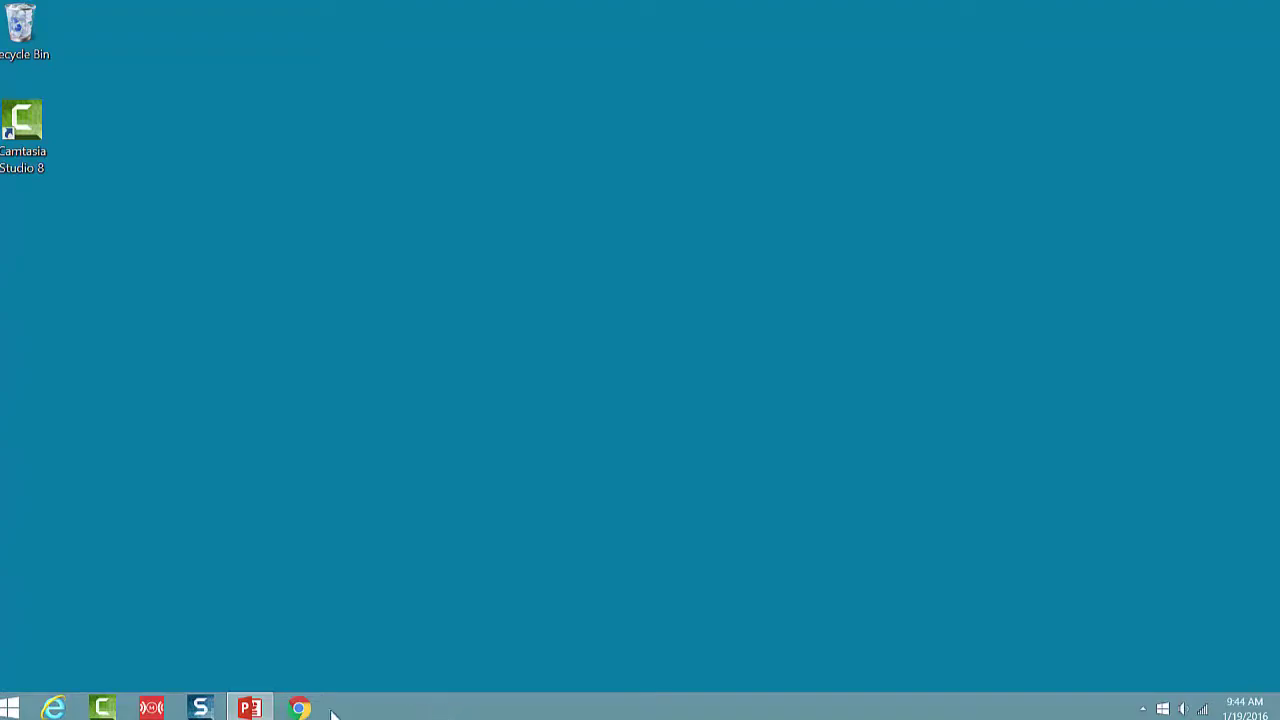
# Step: Open the received 'project documents' email and view the shared video on Dropbox without signing up
pyautogui.click(300, 708)
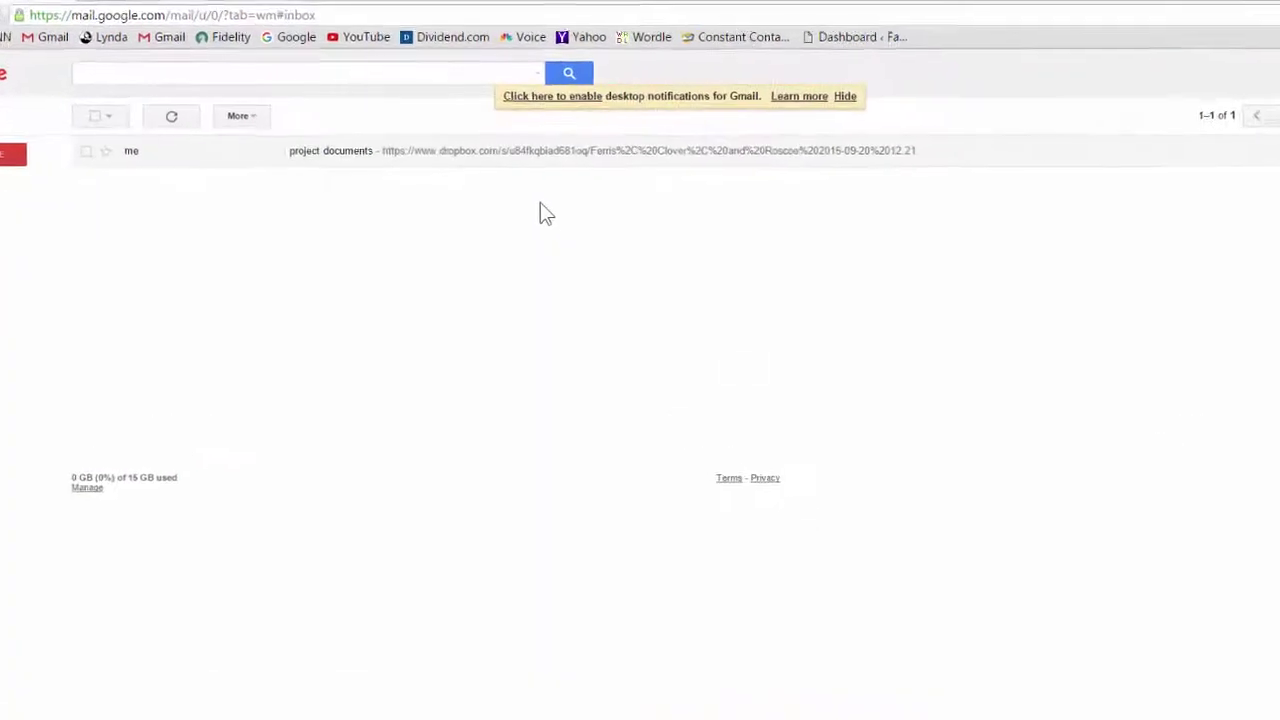
pyautogui.click(494, 142)
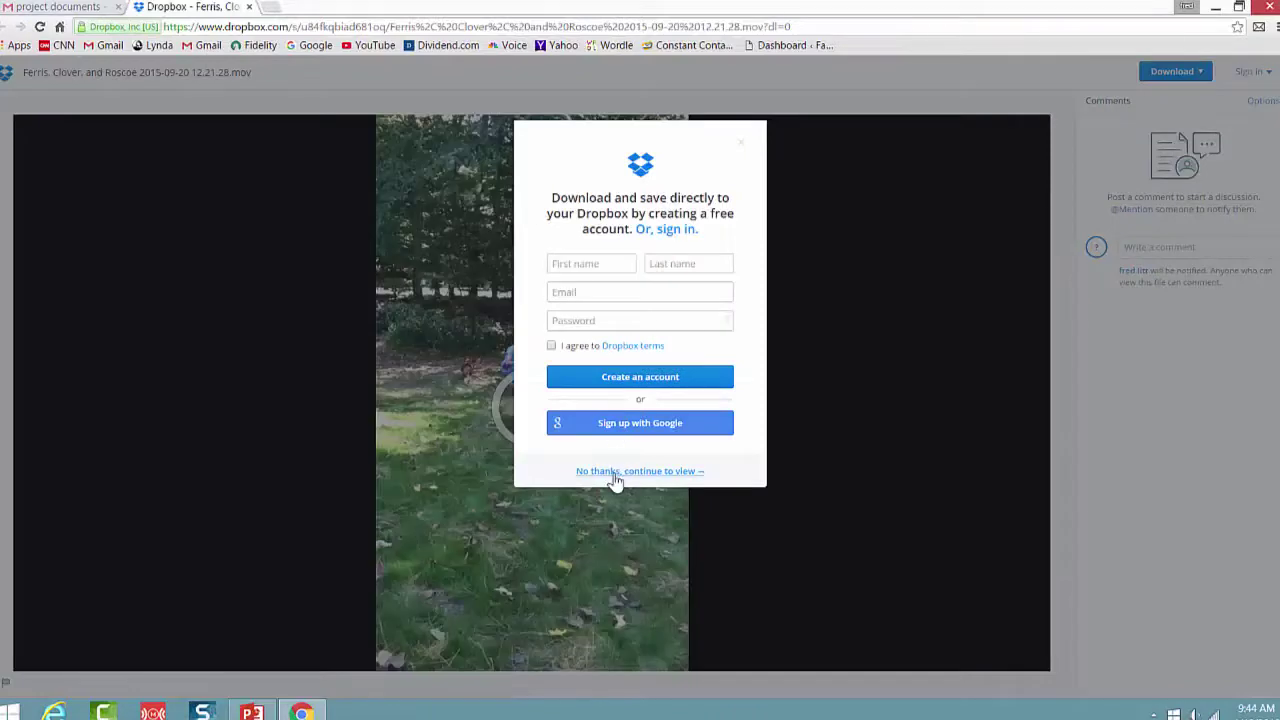
pyautogui.click(615, 471)
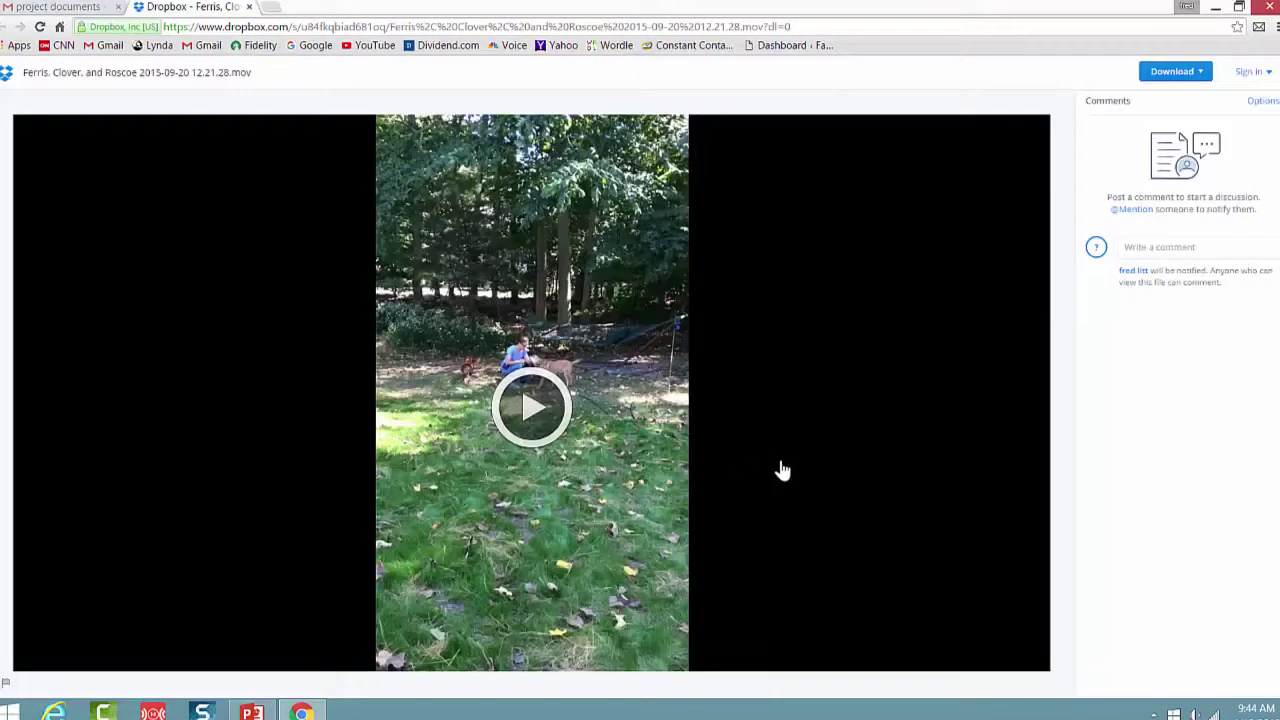
# Step: Play and pause the dog video, then go back to the Gmail tab
pyautogui.click(531, 410)
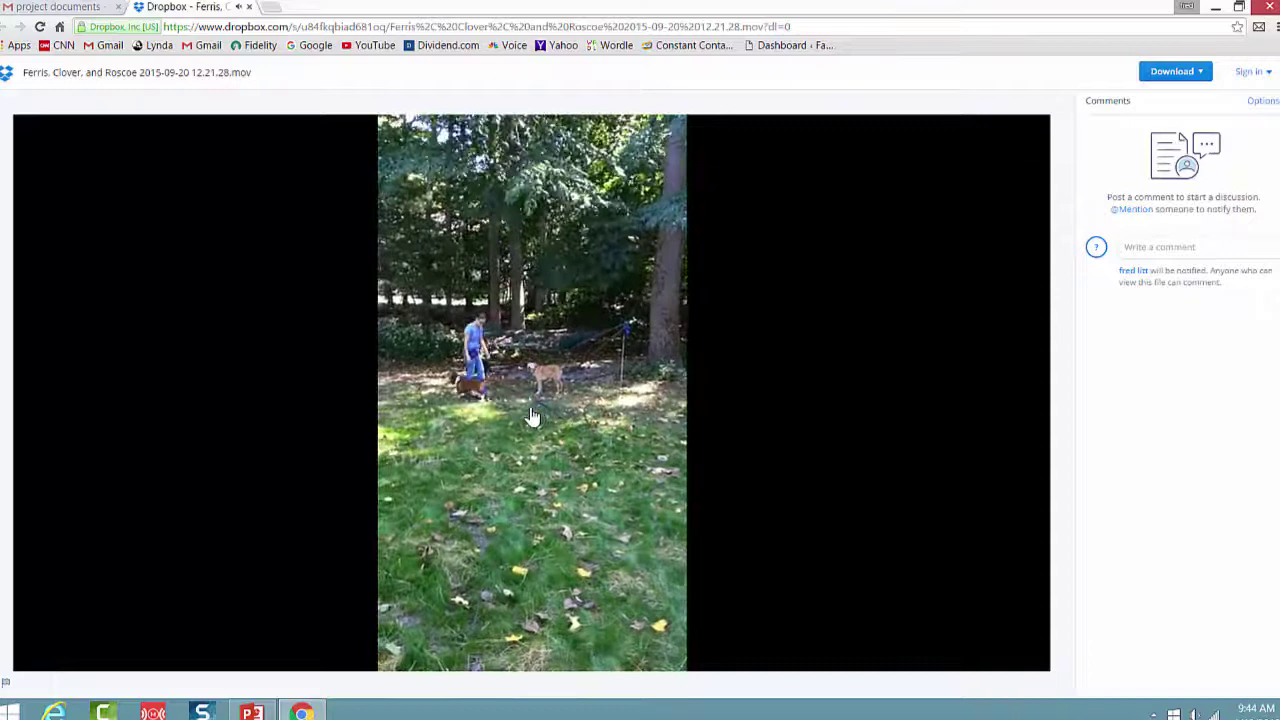
pyautogui.click(531, 416)
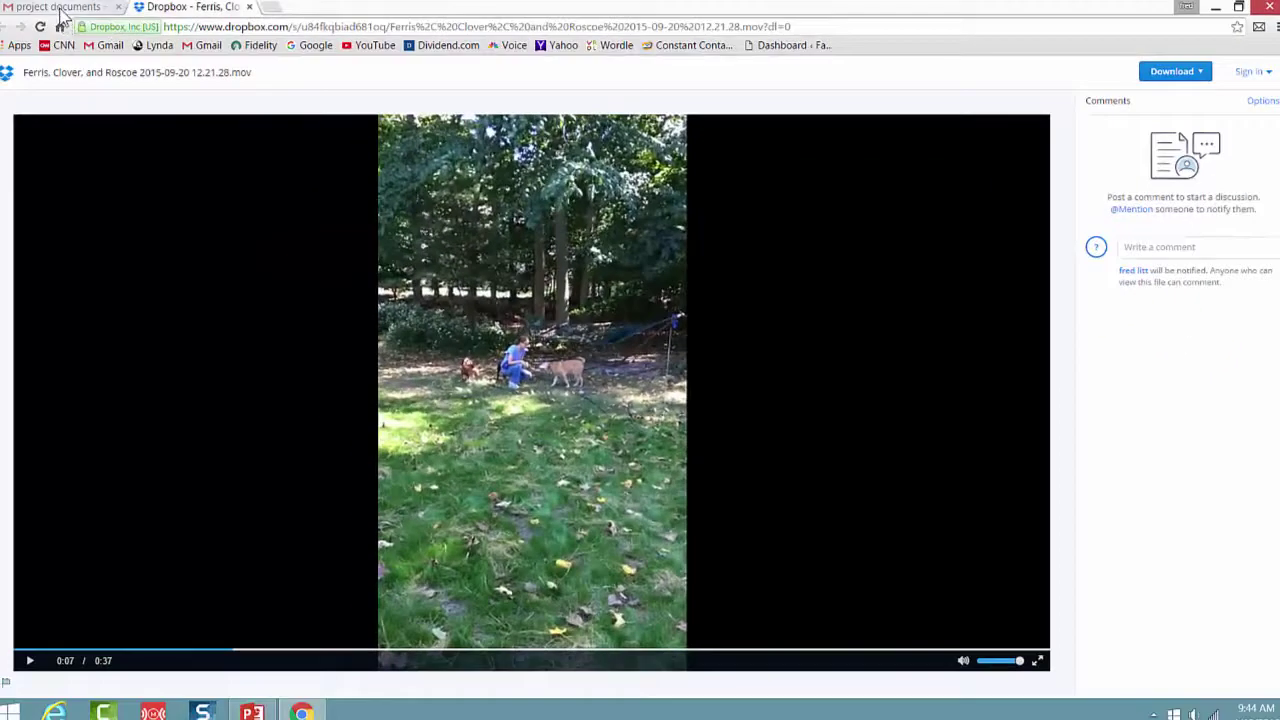
pyautogui.click(58, 10)
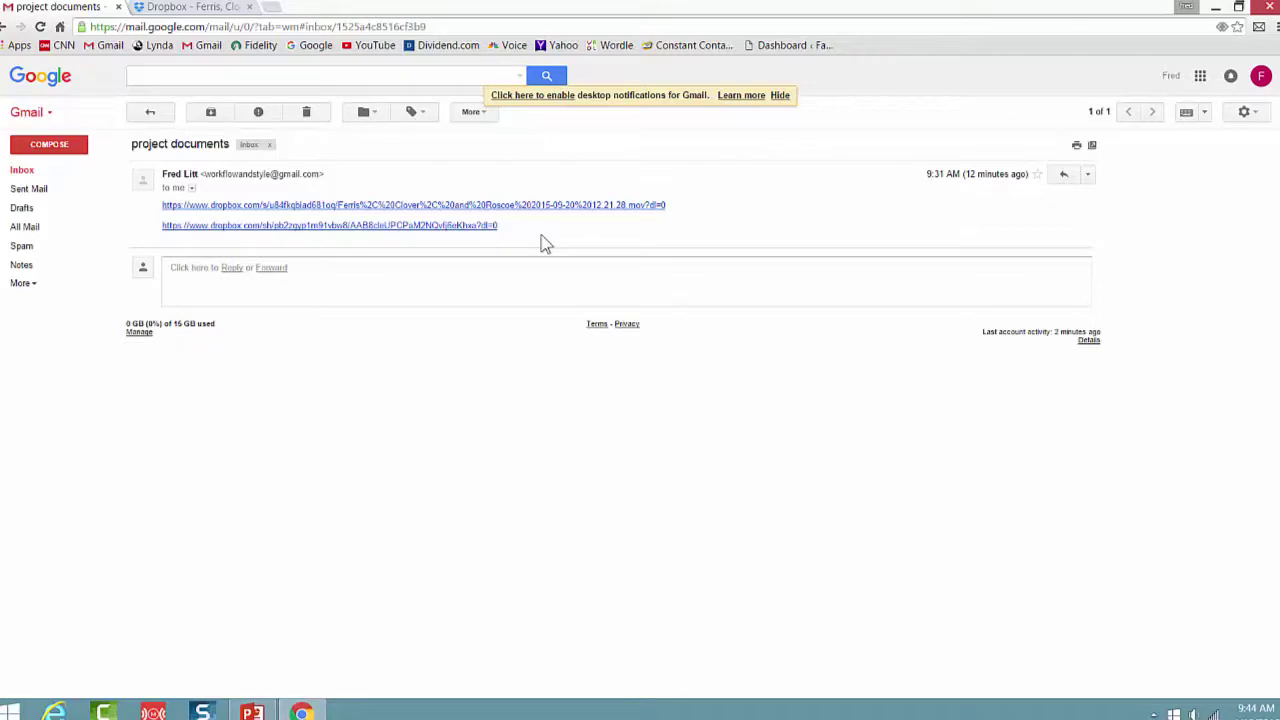
# Step: Open the second link, scroll through 'Project 1 combined PDF.pdf', and return to the Gmail tab
pyautogui.click(463, 233)
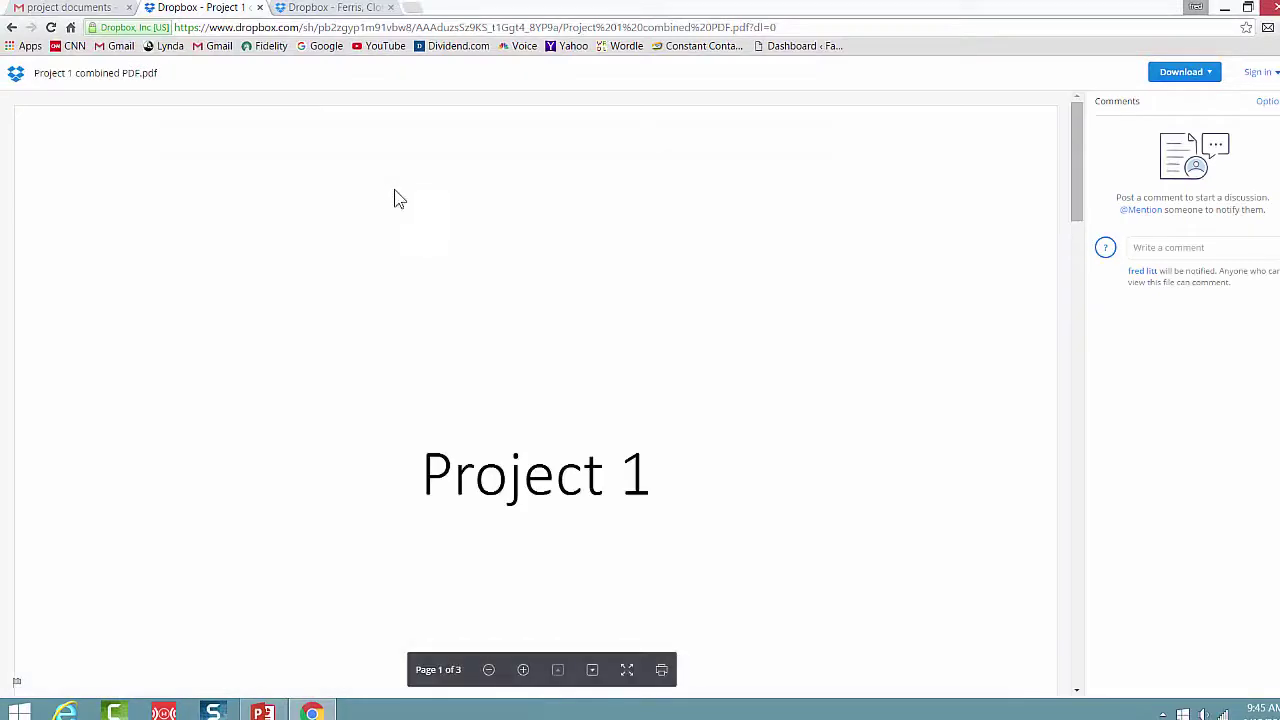
pyautogui.moveTo(1080, 195); pyautogui.dragTo(1106, 94)
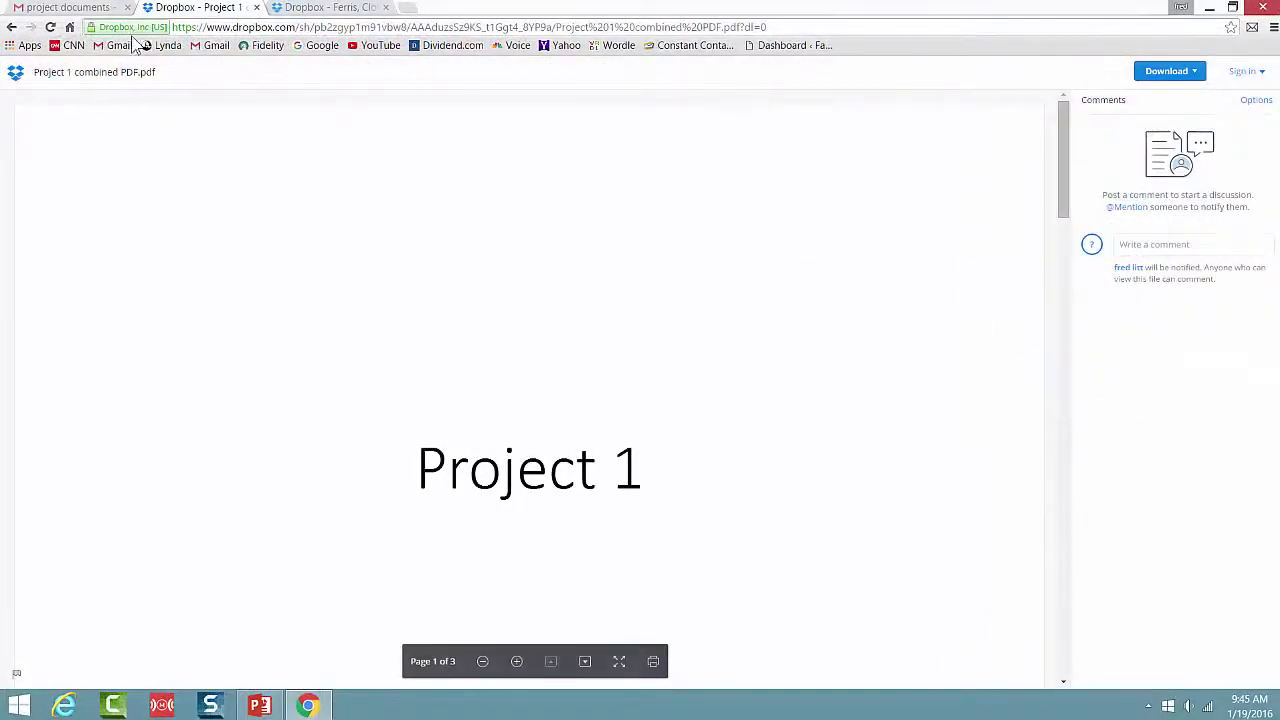
pyautogui.click(80, 8)
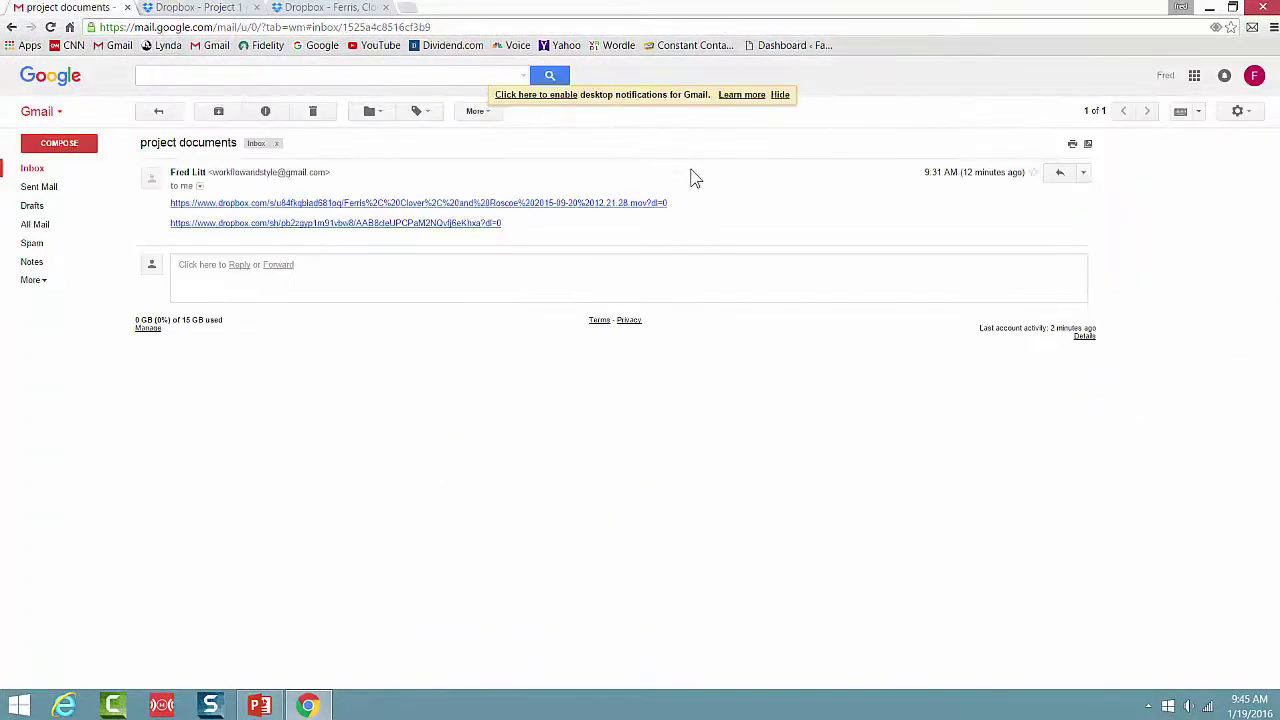